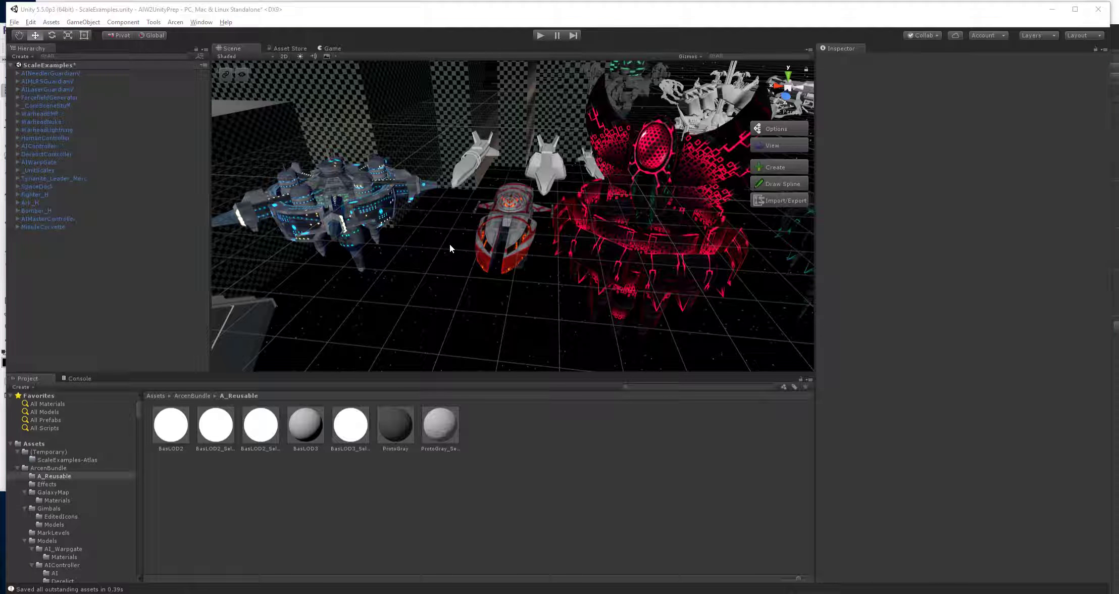
- Select the red Tyrianite_Leader_Merc ship in the scene and examine it among the neighbouring ships
{"action": "left_click", "coordinate": [449, 244]}
{"action": "right_click_drag", "start_coordinate": [433, 227], "coordinate": [454, 234]}
{"action": "right_click_drag", "start_coordinate": [439, 199], "coordinate": [491, 204]}
{"action": "left_click", "coordinate": [492, 204]}
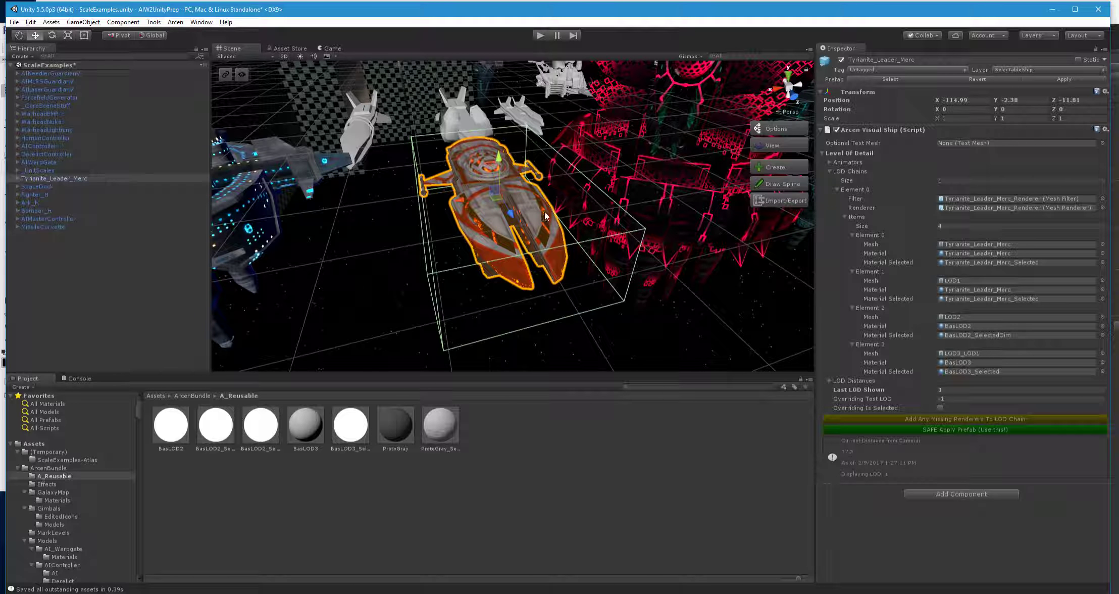
{"action": "mouse_move", "coordinate": [605, 225]}
{"action": "right_mouse_down"}
{"action": "mouse_move", "coordinate": [622, 218]}
{"action": "mouse_move", "coordinate": [588, 219]}
{"action": "right_mouse_up"}
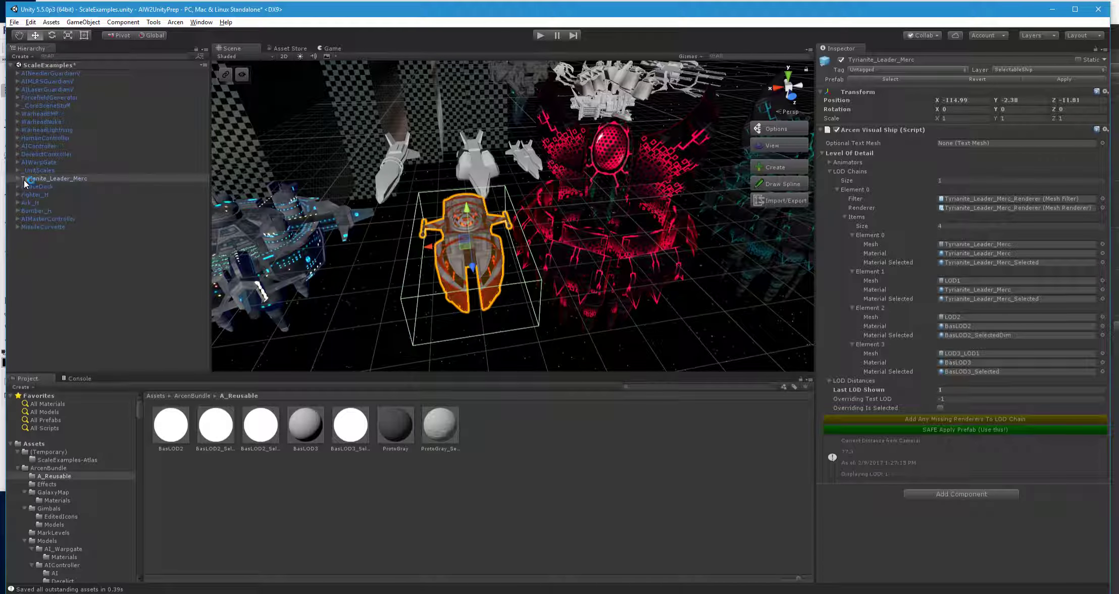
- Inspect the transform and components of the ship's child object, Tyrianite_Leader_Merc_Renderer
{"action": "left_click", "coordinate": [18, 179]}
{"action": "left_click", "coordinate": [94, 186]}
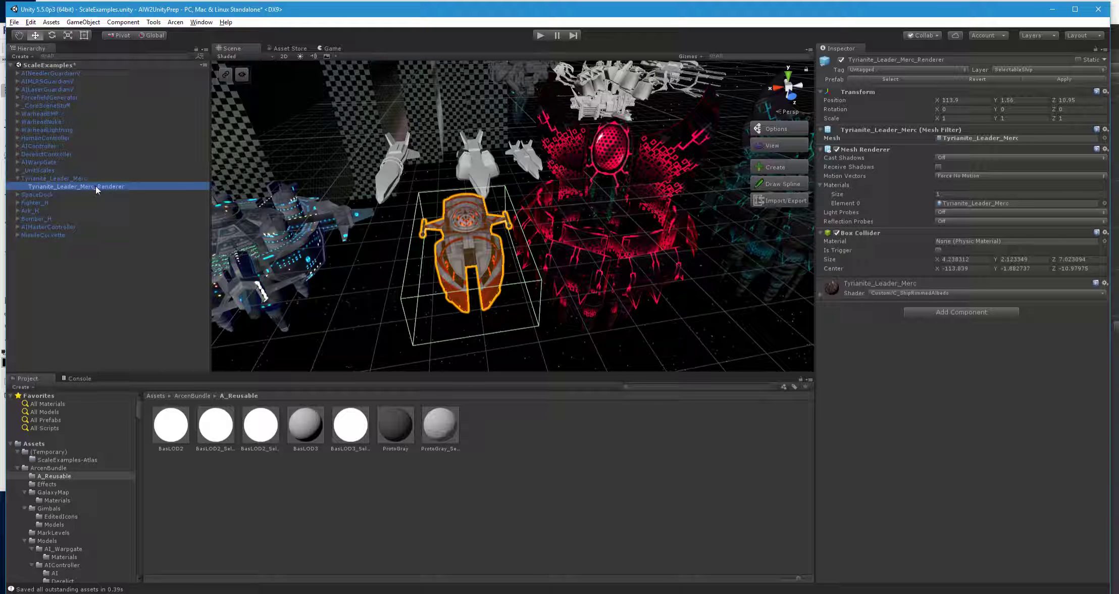
{"action": "right_click_drag", "start_coordinate": [614, 227], "coordinate": [395, 170]}
{"action": "key", "text": "f"}
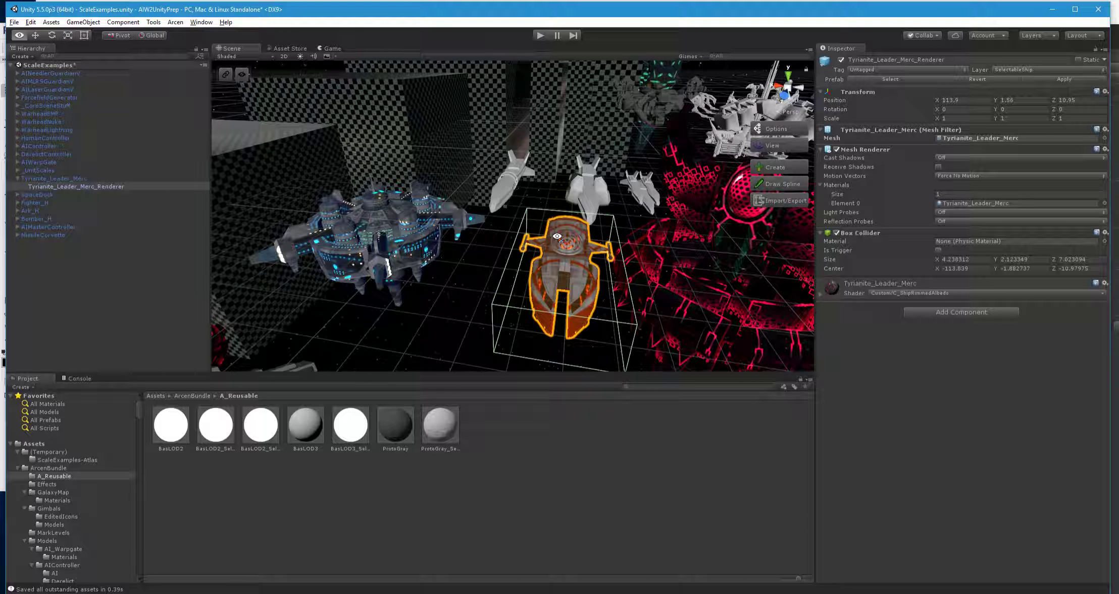
{"action": "right_click_drag", "start_coordinate": [558, 236], "coordinate": [558, 237]}
- Try rotating the parent object Tyrianite_Leader_Merc freehand and undo the rotation
{"action": "left_click", "coordinate": [64, 177]}
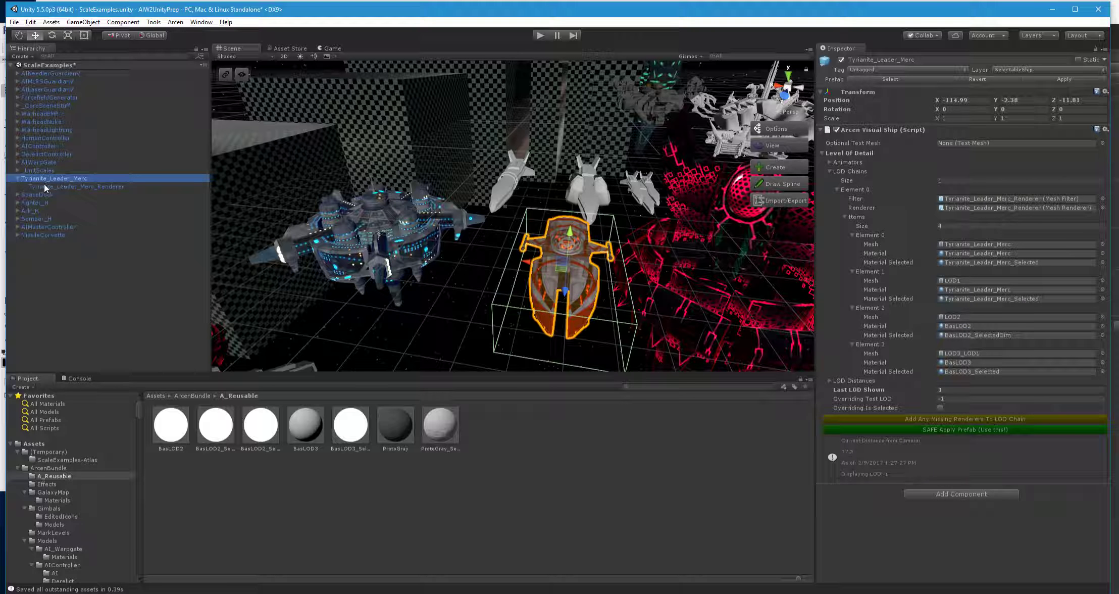
{"action": "left_click", "coordinate": [16, 178]}
{"action": "key", "text": "e"}
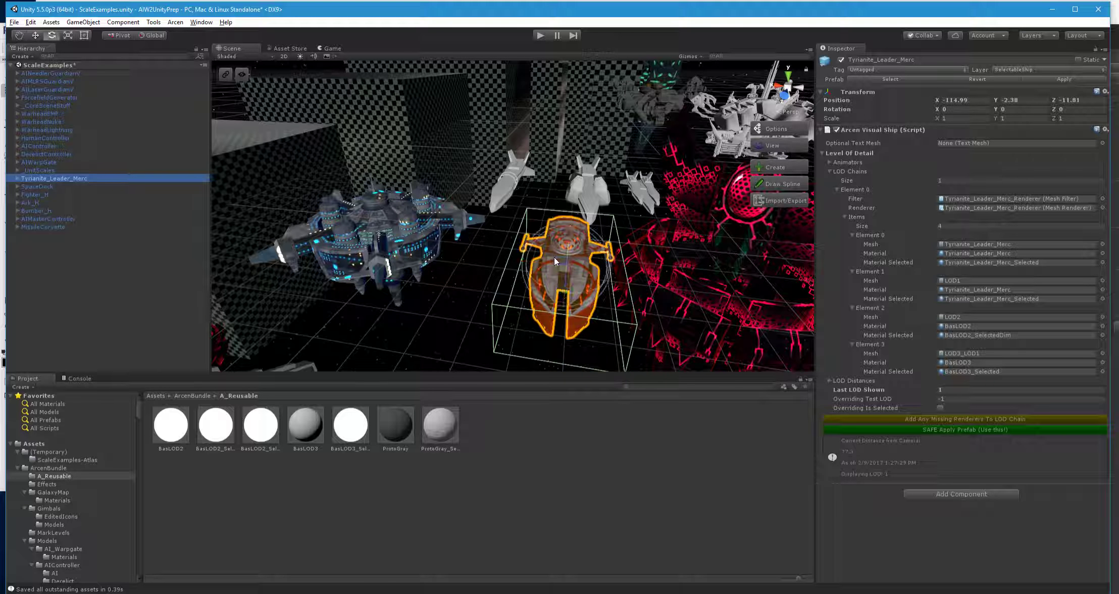
{"action": "key", "text": "r"}
{"action": "key", "text": "e"}
{"action": "left_click_drag", "start_coordinate": [587, 292], "coordinate": [584, 270]}
{"action": "key", "text": "ctrl+z"}
{"action": "key", "text": "ctrl+z"}
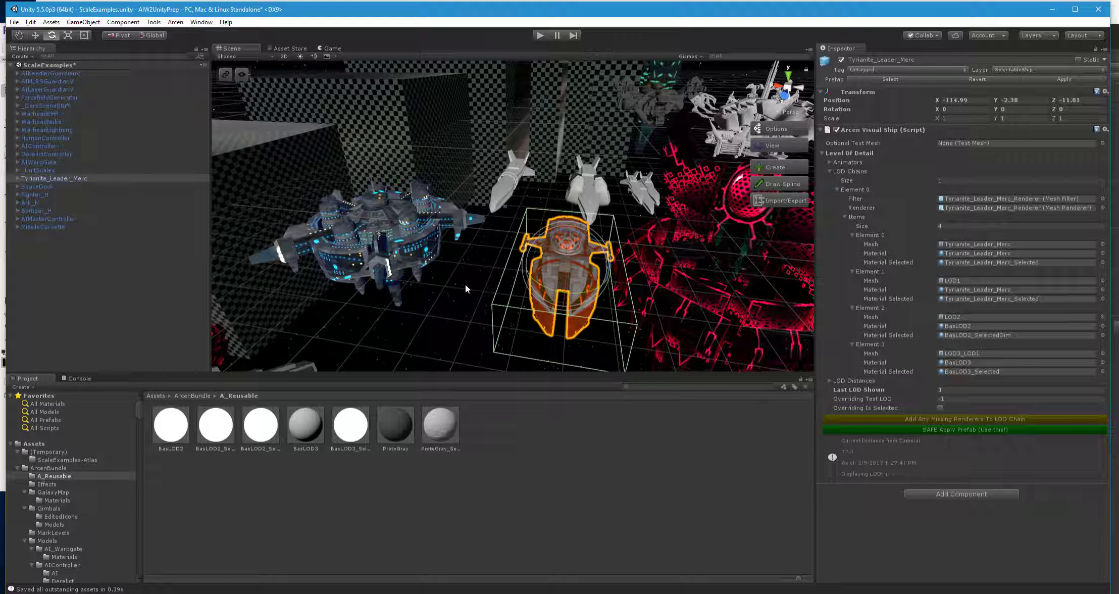
{"action": "key", "text": "ctrl+z"}
- Try rotating Tyrianite_Leader_Merc about its Y axis to about -29 degrees, and undo it
{"action": "left_click", "coordinate": [35, 179]}
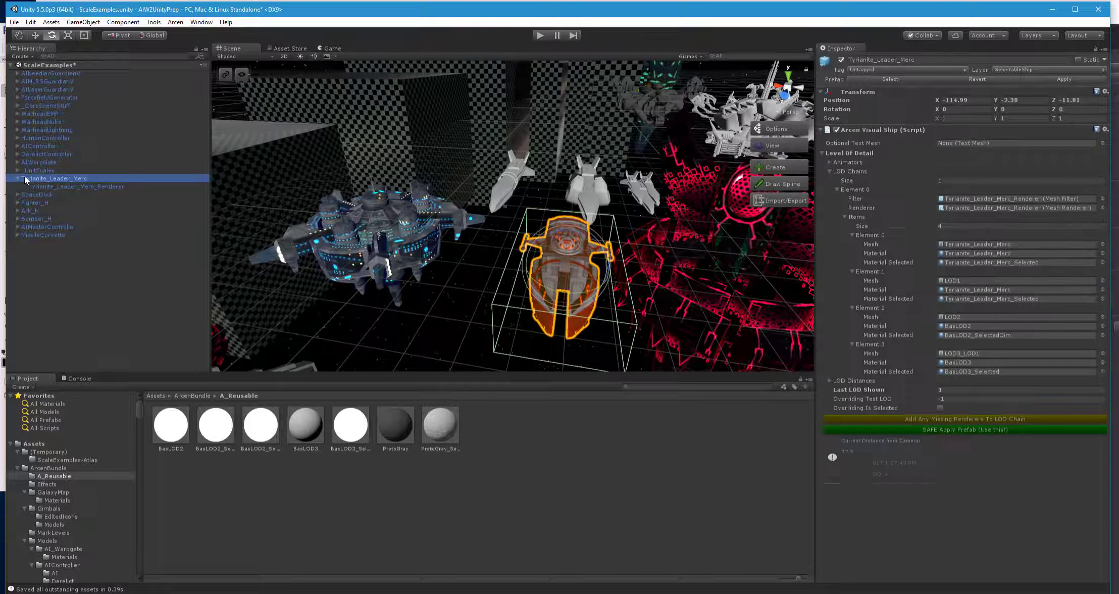
{"action": "left_click", "coordinate": [18, 178]}
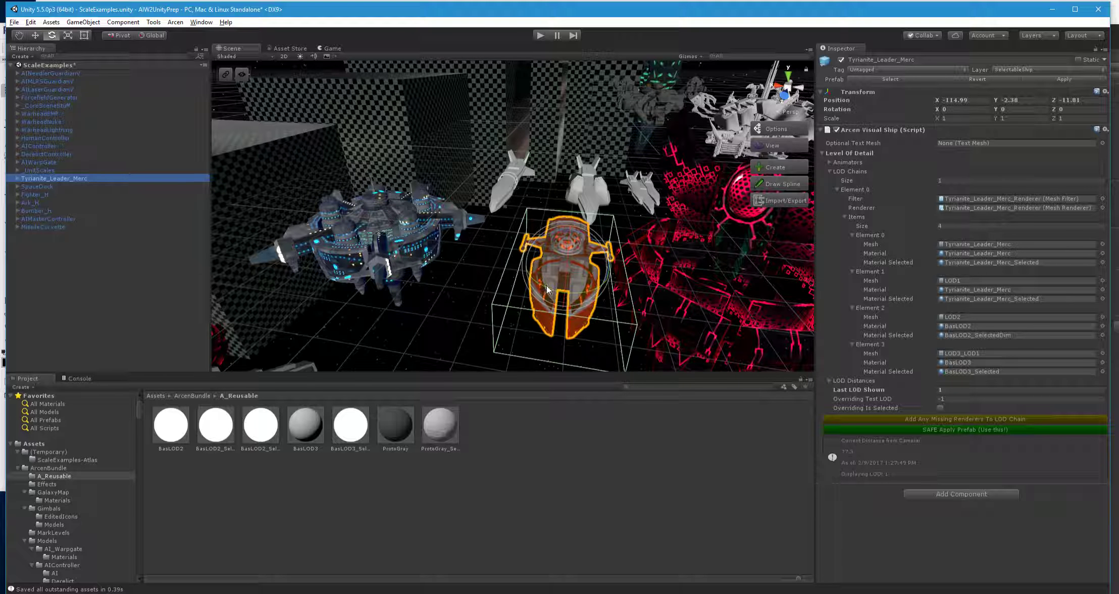
{"action": "left_click_drag", "start_coordinate": [547, 289], "coordinate": [592, 303]}
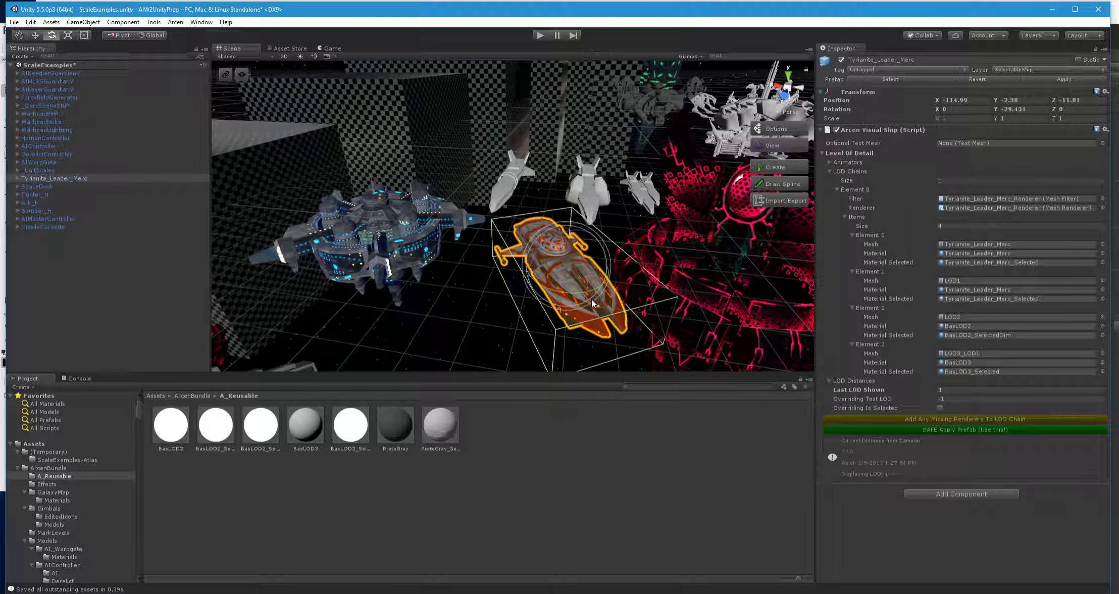
{"action": "key", "text": "ctrl+z"}
- Set the position of the parent object Tyrianite_Leader_Merc to 0, 0, 0
{"action": "left_click", "coordinate": [18, 178]}
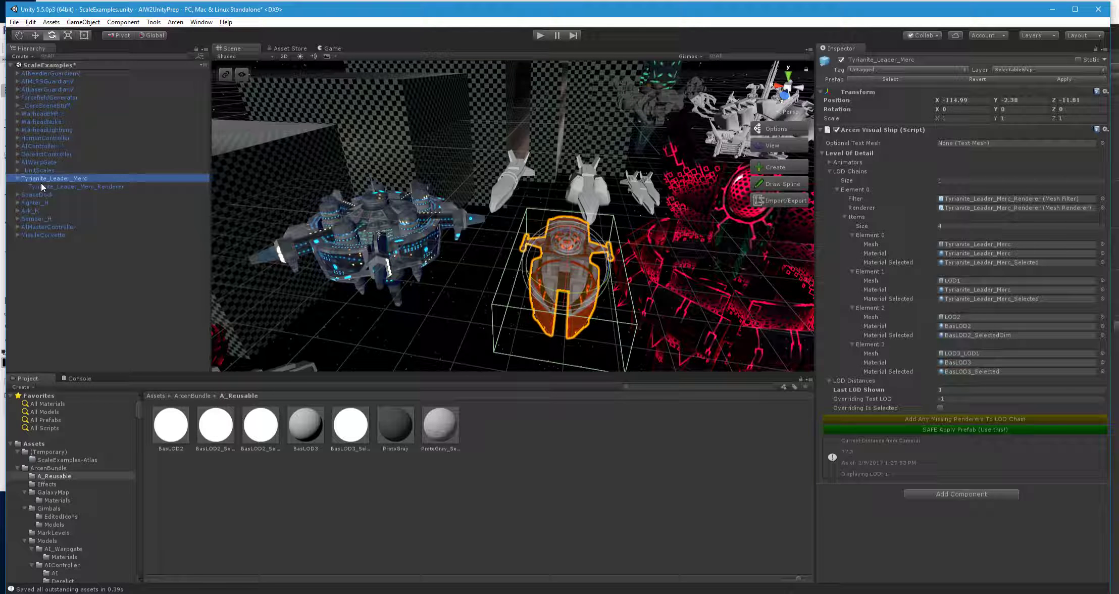
{"action": "left_click", "coordinate": [48, 186]}
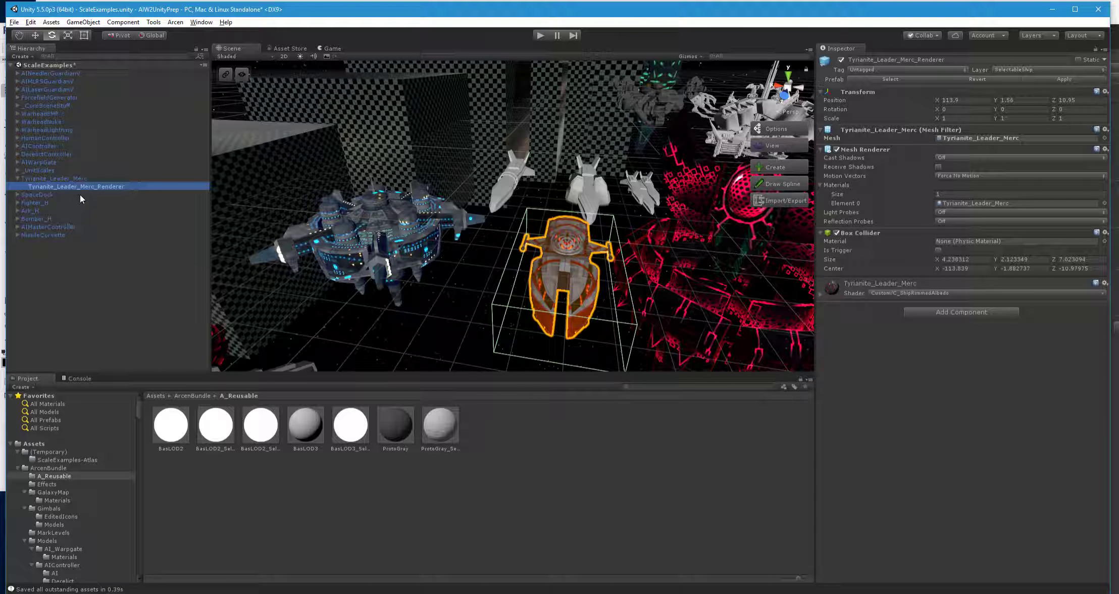
{"action": "left_click", "coordinate": [77, 177]}
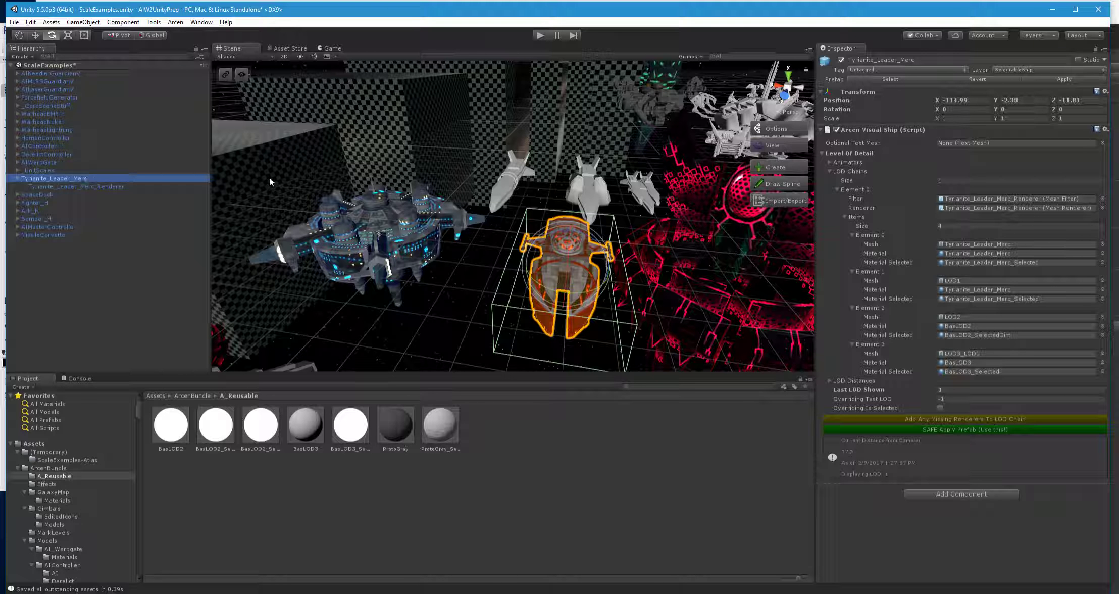
{"action": "left_click", "coordinate": [966, 99]}
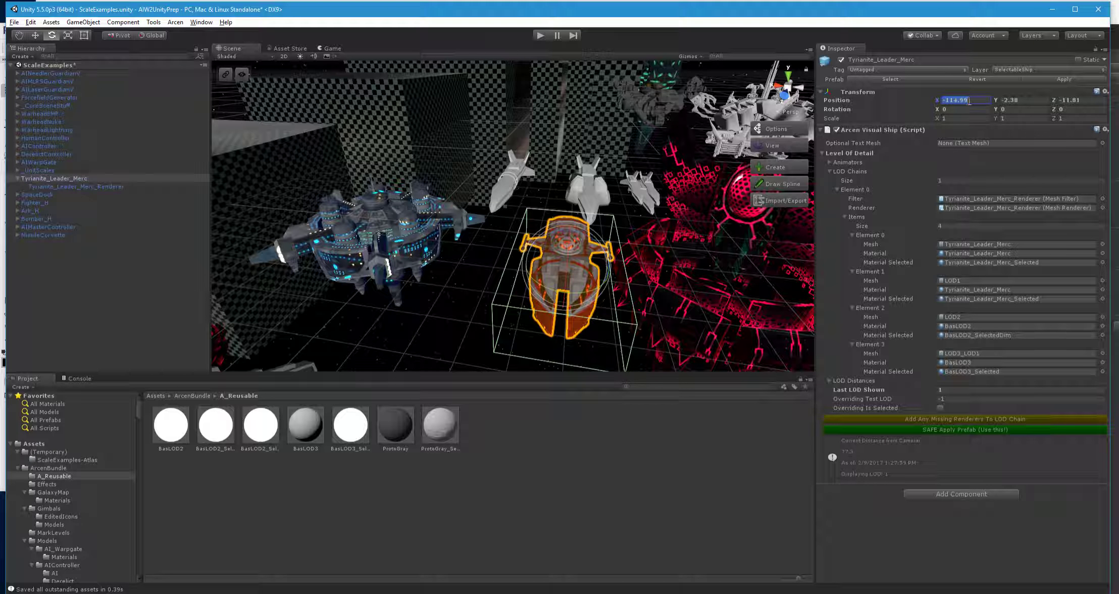
{"action": "type", "text": "0"}
{"action": "key", "text": "Tab"}
{"action": "type", "text": "0"}
{"action": "key", "text": "Tab"}
{"action": "type", "text": "0"}
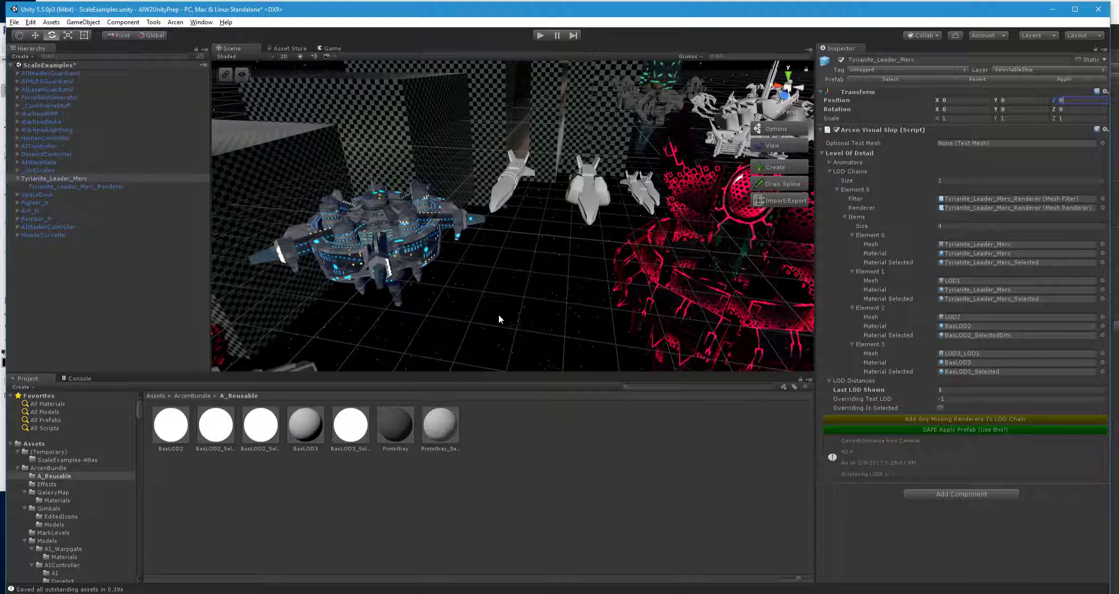
- Frame the Tyrianite_Leader_Merc_Renderer child in the scene and examine where its mesh sits relative to its rotation pivot
{"action": "left_click", "coordinate": [498, 315]}
{"action": "right_click_drag", "start_coordinate": [519, 292], "coordinate": [383, 243]}
{"action": "double_click", "coordinate": [60, 186]}
{"action": "right_click_drag", "start_coordinate": [490, 190], "coordinate": [732, 216]}
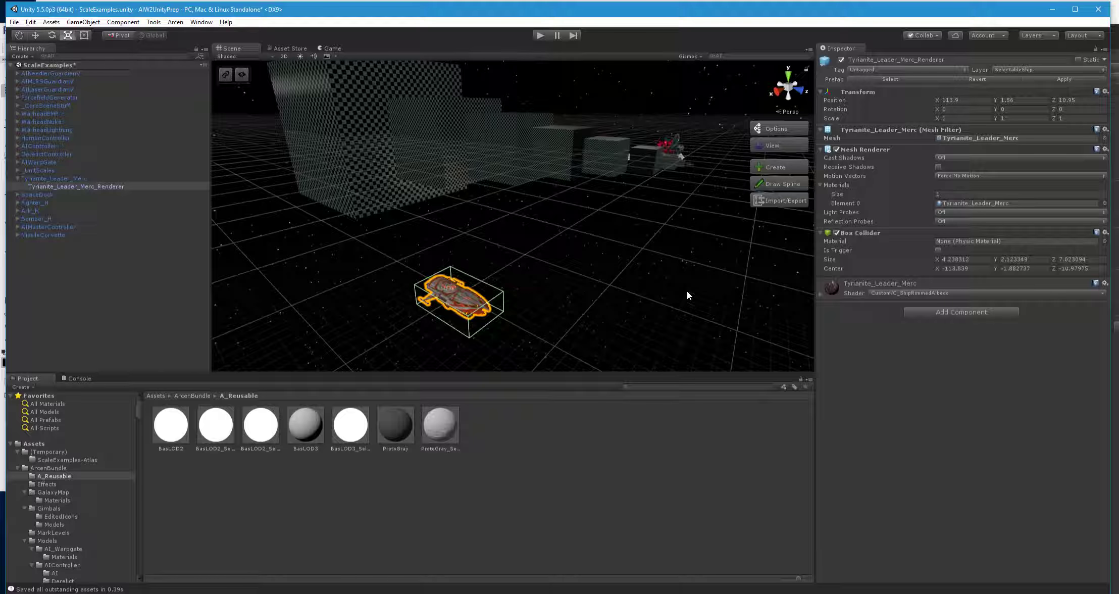
{"action": "right_click_drag", "start_coordinate": [686, 295], "coordinate": [583, 283]}
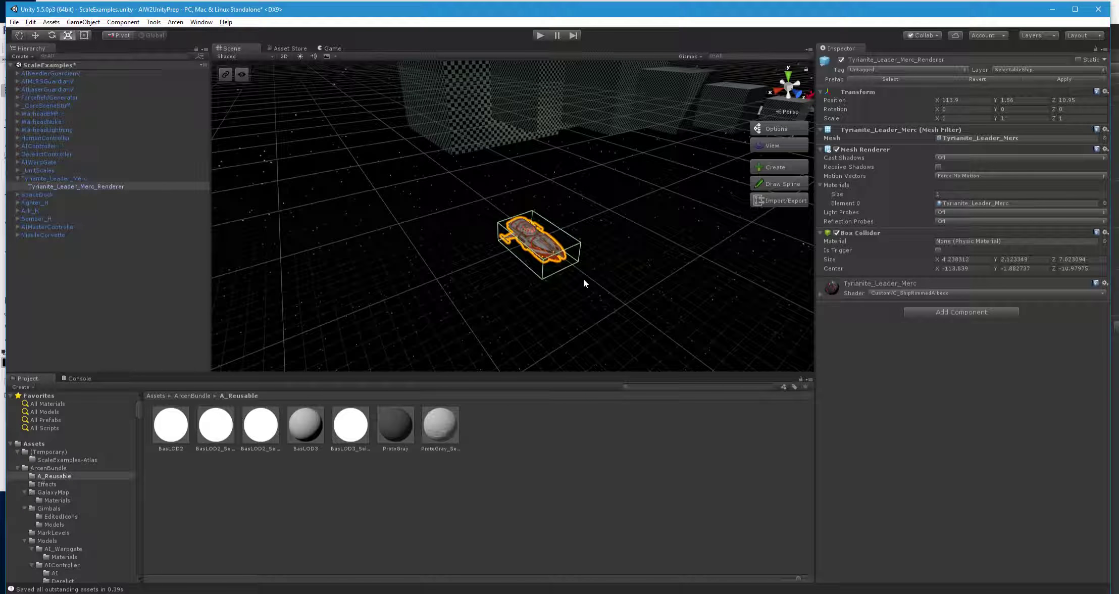
{"action": "key", "text": "w"}
{"action": "right_click_drag", "start_coordinate": [583, 243], "coordinate": [546, 241]}
{"action": "left_click", "coordinate": [76, 187]}
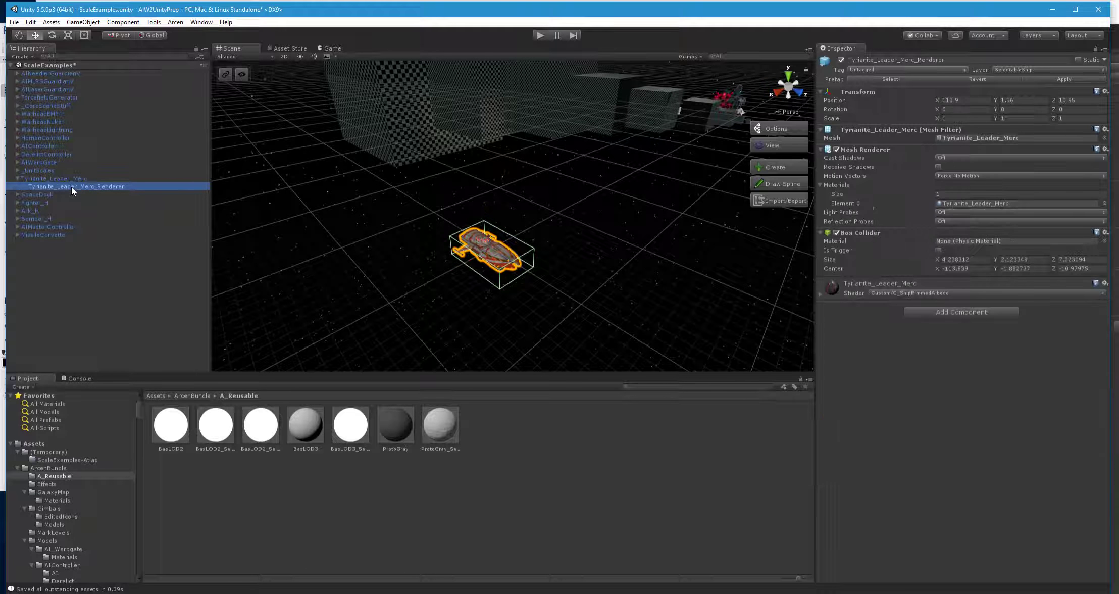
{"action": "key", "text": "e"}
{"action": "key", "text": "r"}
{"action": "key", "text": "e"}
{"action": "right_click_drag", "start_coordinate": [619, 211], "coordinate": [431, 204]}
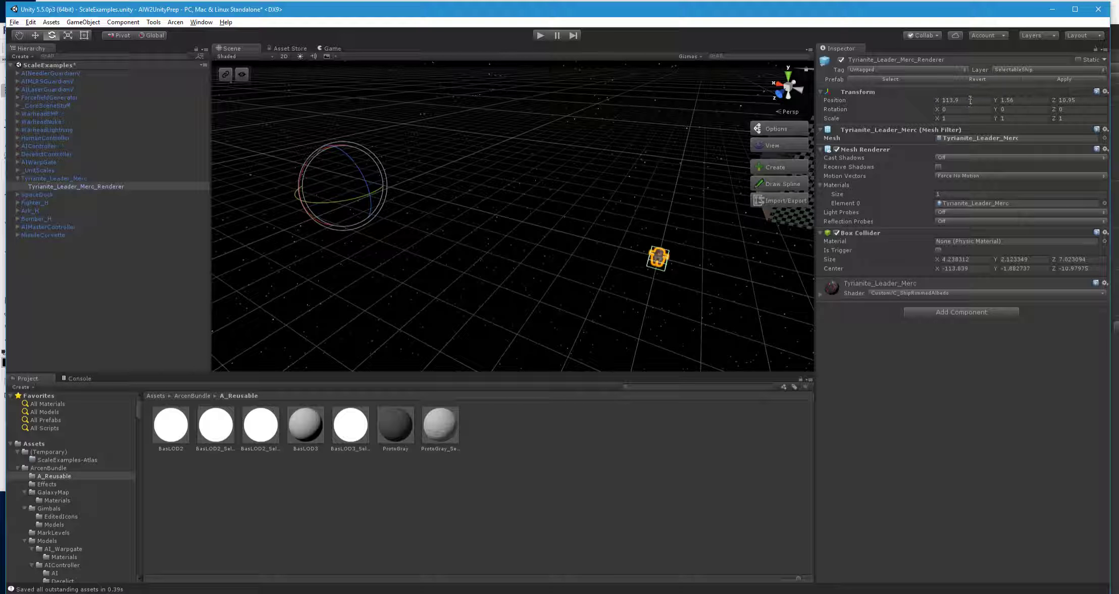
- Set the position of the Tyrianite_Leader_Merc_Renderer child to 0, 0, 0
{"action": "left_click", "coordinate": [970, 100]}
{"action": "type", "text": "0"}
{"action": "key", "text": "Return"}
{"action": "left_click", "coordinate": [1018, 101]}
{"action": "type", "text": "0"}
{"action": "key", "text": "Return"}
{"action": "left_click", "coordinate": [1067, 97]}
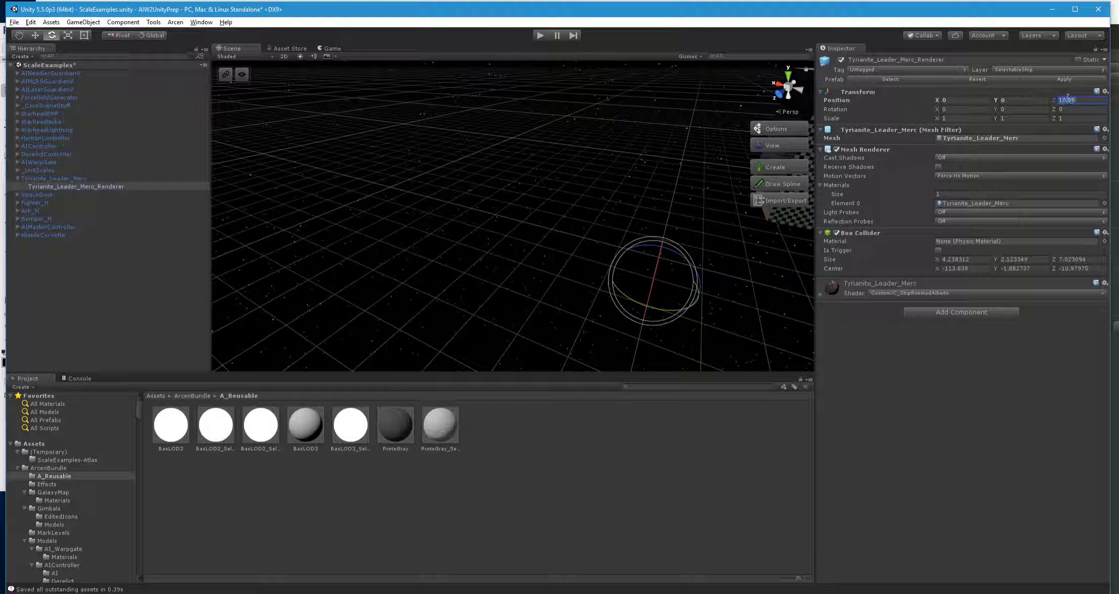
{"action": "type", "text": "0"}
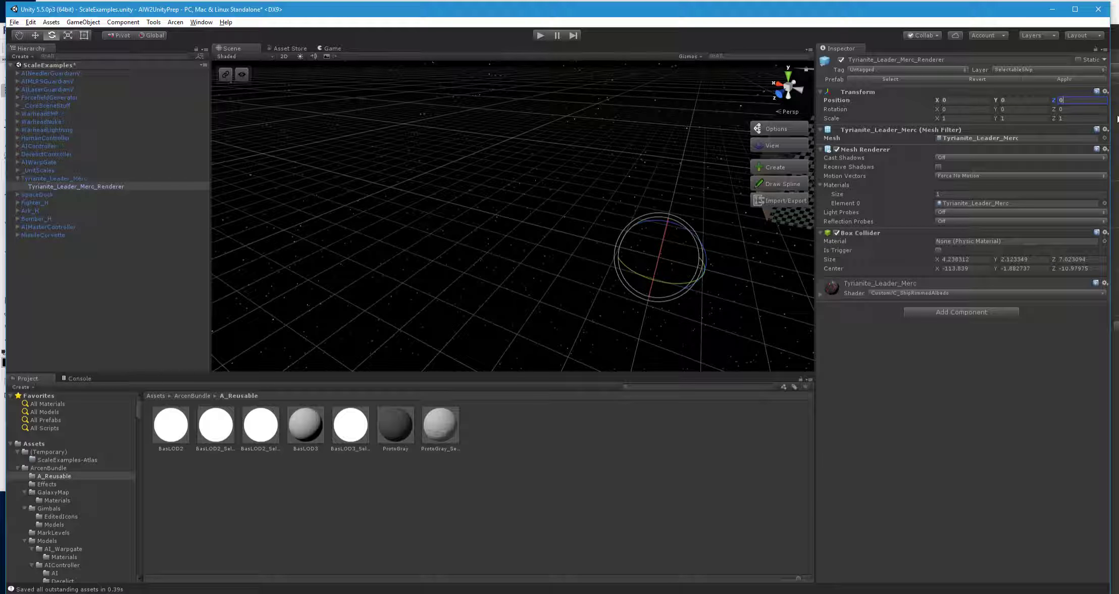
- Frame the renderer child in the scene and compare its transform with the parent's
{"action": "left_click", "coordinate": [104, 183]}
{"action": "double_click", "coordinate": [109, 186]}
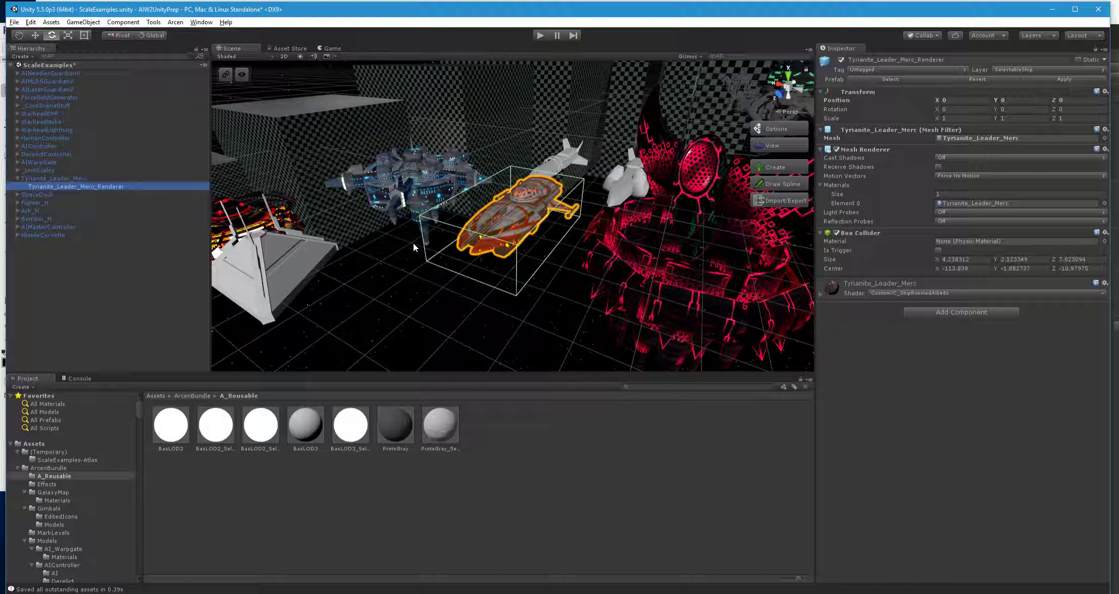
{"action": "left_click", "coordinate": [67, 178]}
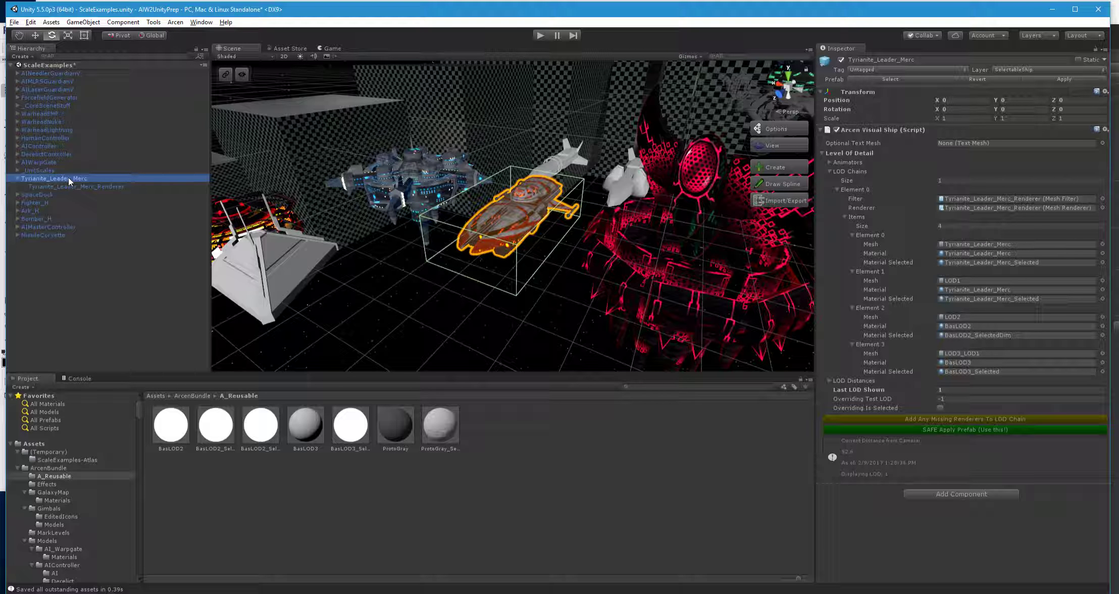
{"action": "left_click", "coordinate": [73, 186]}
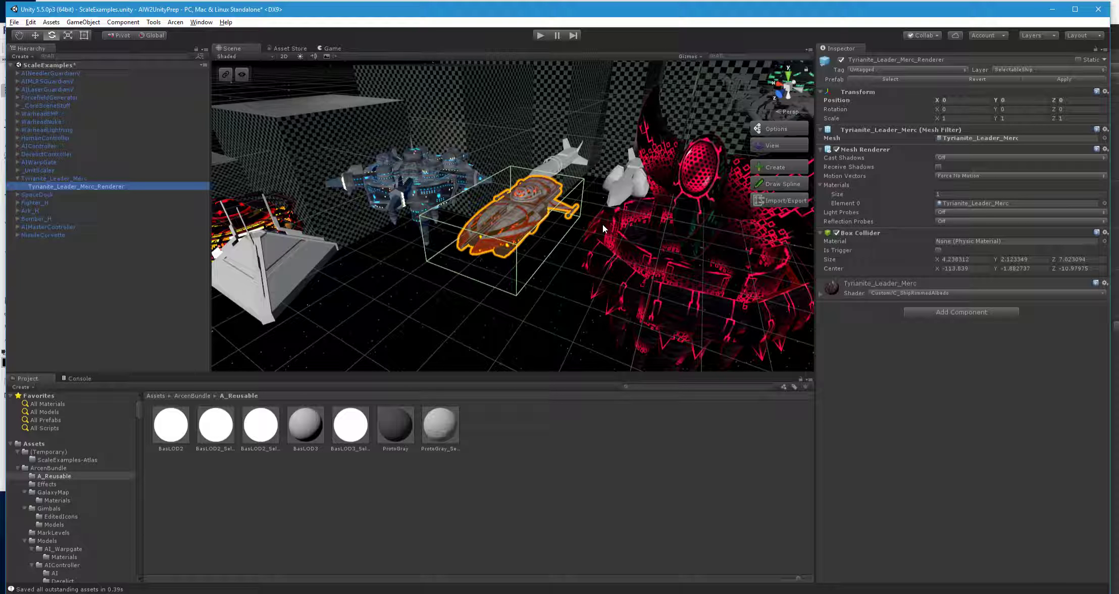
{"action": "right_click_drag", "start_coordinate": [603, 224], "coordinate": [673, 198]}
{"action": "key", "text": "a"}
{"action": "key", "text": "d"}
- Examine the Tyrianite_Leader_Merc ship's placement relative to the neighbouring ships from several distances and angles
{"action": "left_click", "coordinate": [46, 179]}
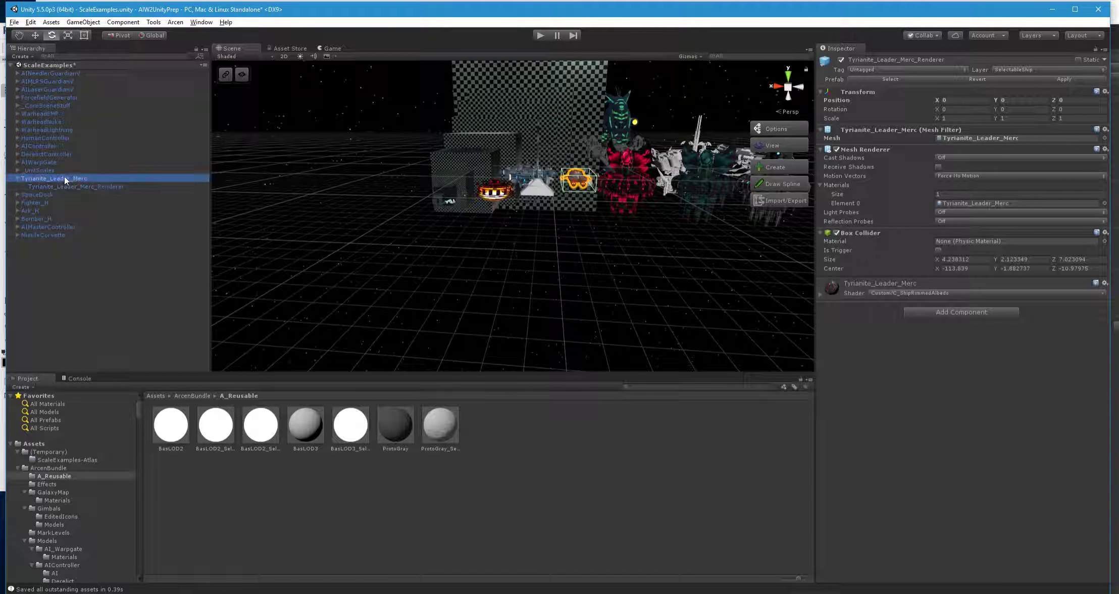
{"action": "right_click_drag", "start_coordinate": [516, 191], "coordinate": [551, 171]}
{"action": "key", "text": "w"}
{"action": "key", "text": "s"}
{"action": "key", "text": "w"}
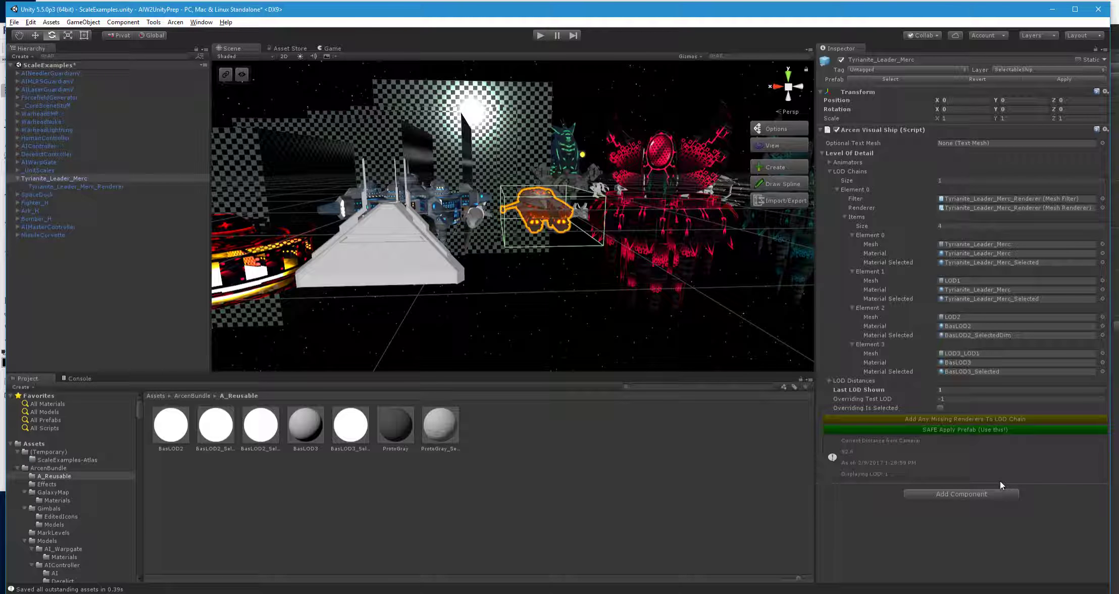
{"action": "right_click_drag", "start_coordinate": [592, 250], "coordinate": [493, 305]}
{"action": "key", "text": "d"}
{"action": "key", "text": "s"}
{"action": "key", "text": "s"}
{"action": "key", "text": "w"}
{"action": "left_click", "coordinate": [86, 179]}
{"action": "left_click", "coordinate": [68, 193]}
{"action": "left_click", "coordinate": [57, 177]}
{"action": "key", "text": "w"}
{"action": "key", "text": "w"}
{"action": "right_click_drag", "start_coordinate": [480, 248], "coordinate": [483, 248]}
- Preview the ship's levels of detail with Overriding Test LOD values 0, 1, 2 and 3, and clear the overrides
{"action": "left_click", "coordinate": [984, 389]}
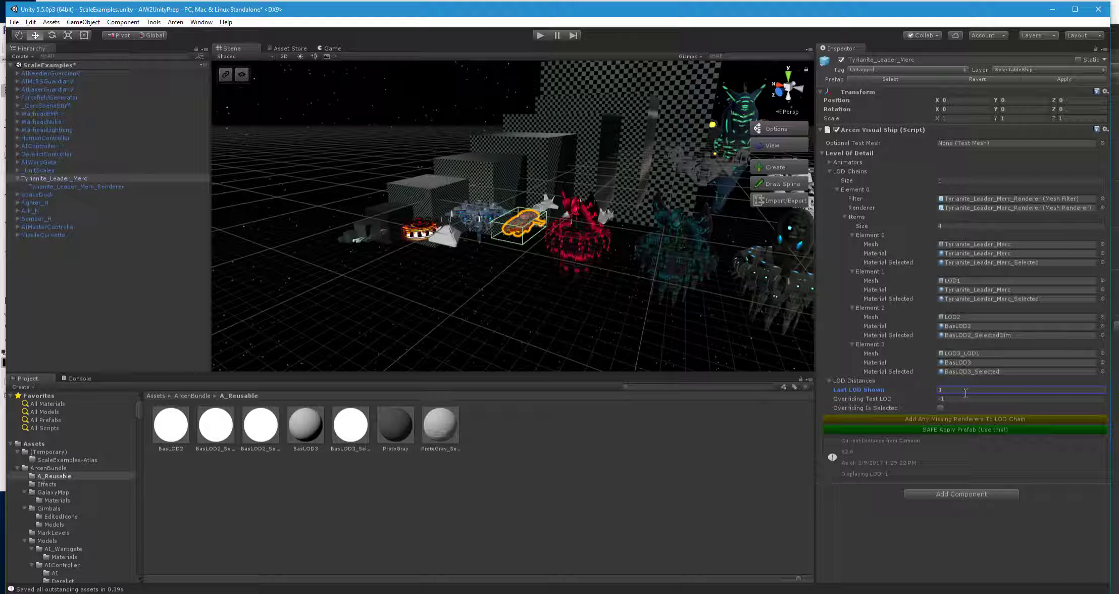
{"action": "left_click", "coordinate": [971, 399]}
{"action": "type", "text": "0"}
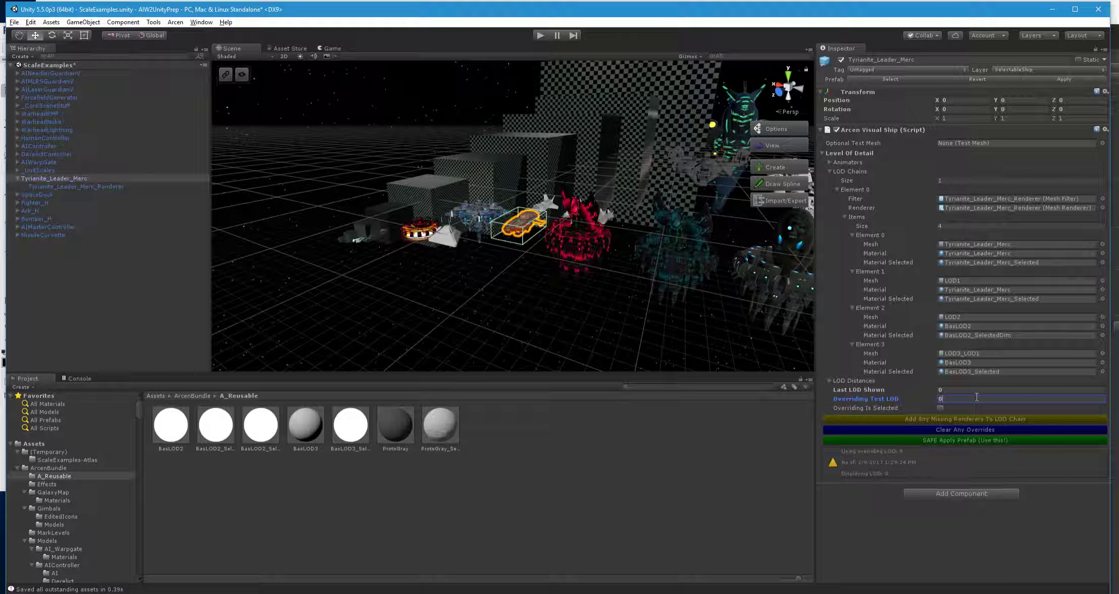
{"action": "key", "text": "BackSpace"}
{"action": "type", "text": "1"}
{"action": "key", "text": "BackSpace"}
{"action": "type", "text": "2"}
{"action": "left_click_drag", "start_coordinate": [962, 402], "coordinate": [909, 403]}
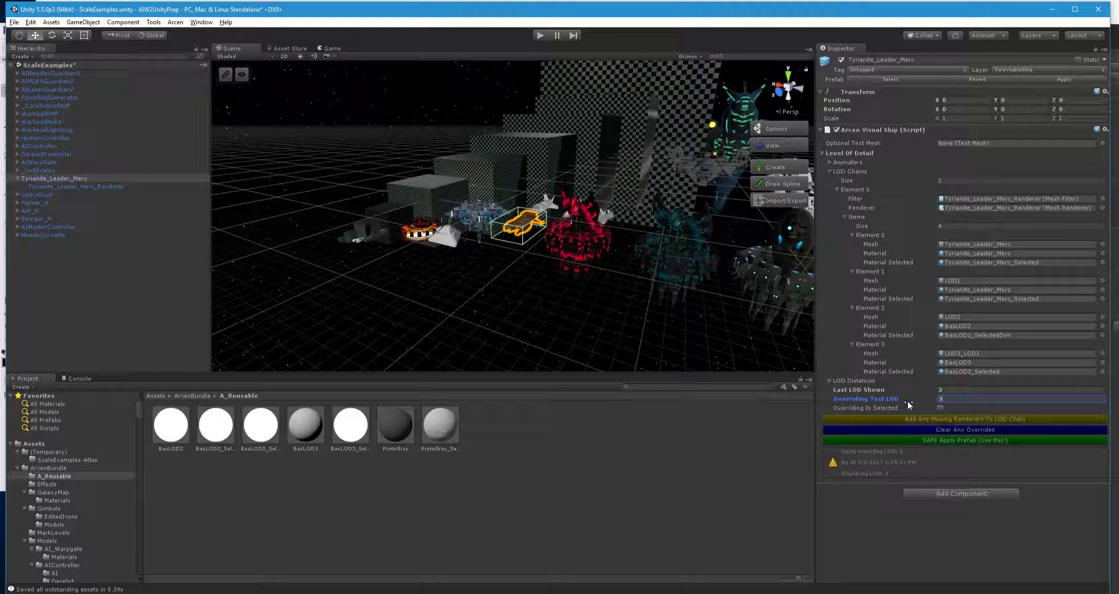
{"action": "left_click", "coordinate": [889, 429]}
- Revert Tyrianite_Leader_Merc to its prefab and reload the ScaleExamples scene without saving the changes
{"action": "left_click_drag", "start_coordinate": [584, 220], "coordinate": [469, 222], "text": "alt"}
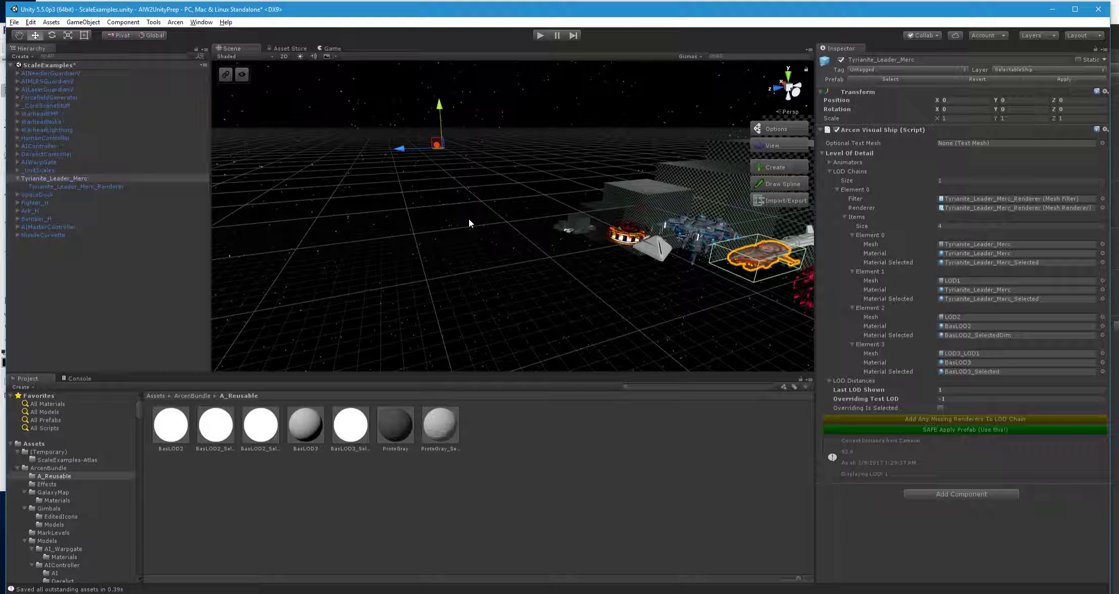
{"action": "left_click", "coordinate": [977, 78]}
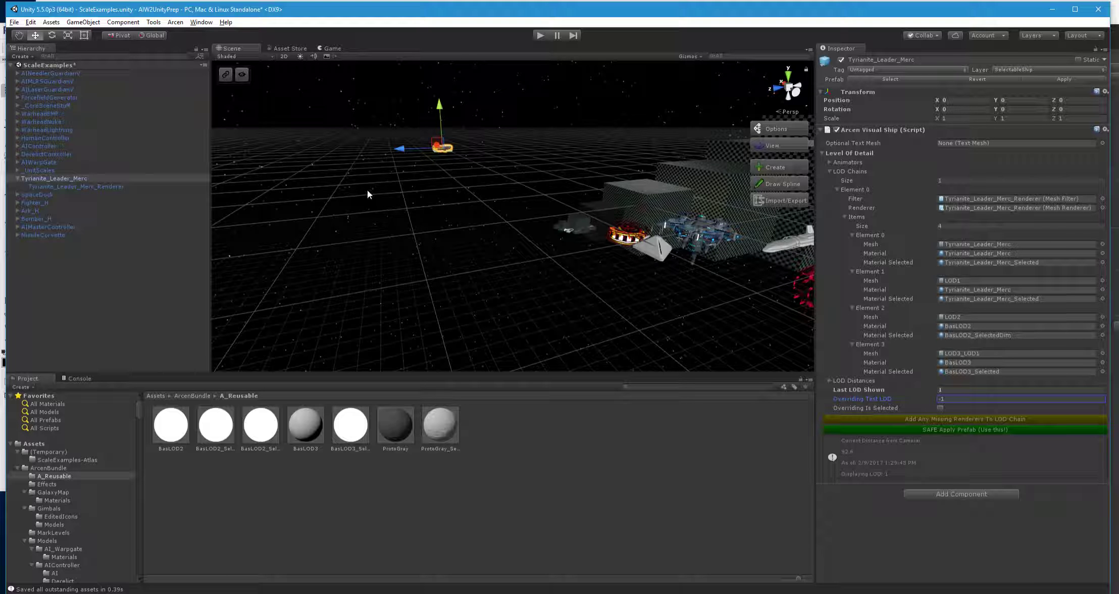
{"action": "left_click_drag", "start_coordinate": [36, 444], "coordinate": [667, 509]}
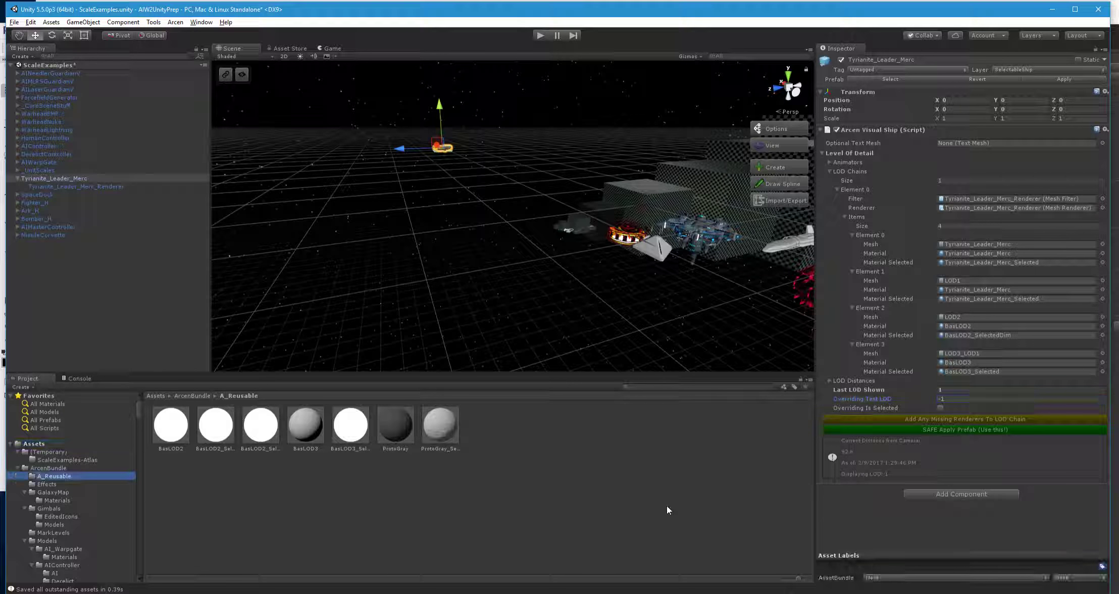
{"action": "left_click", "coordinate": [49, 443]}
{"action": "double_click", "coordinate": [550, 479]}
{"action": "left_click", "coordinate": [589, 325]}
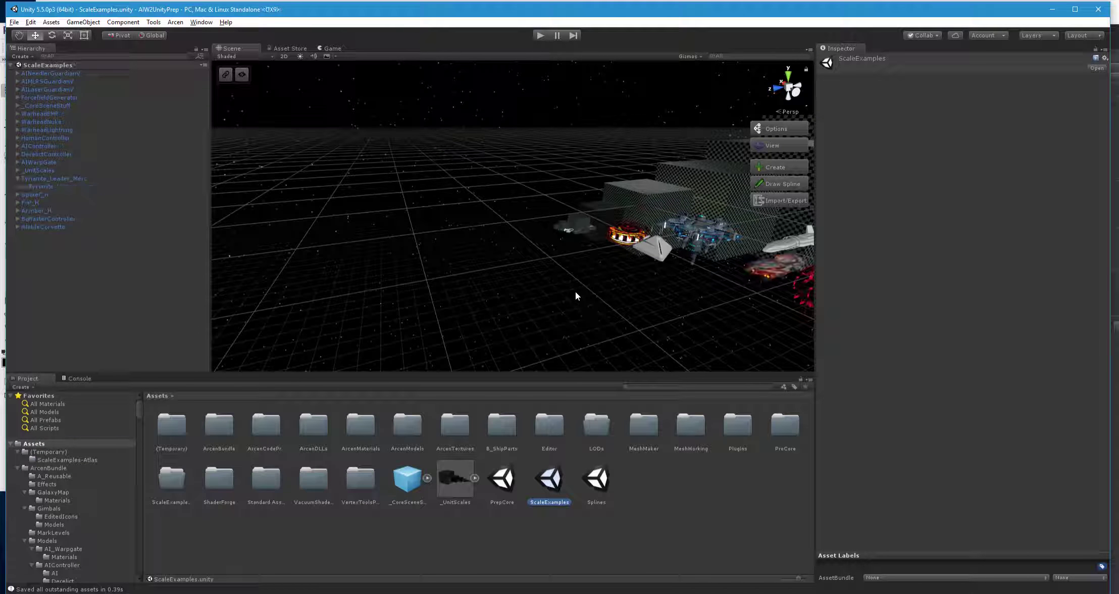
- Select the Tyrianite_Leader_Merc ship again in the reloaded ScaleExamples scene
{"action": "left_click_drag", "start_coordinate": [575, 291], "coordinate": [628, 237], "text": "alt"}
{"action": "key", "text": "w"}
{"action": "right_click_drag", "start_coordinate": [627, 237], "coordinate": [570, 261]}
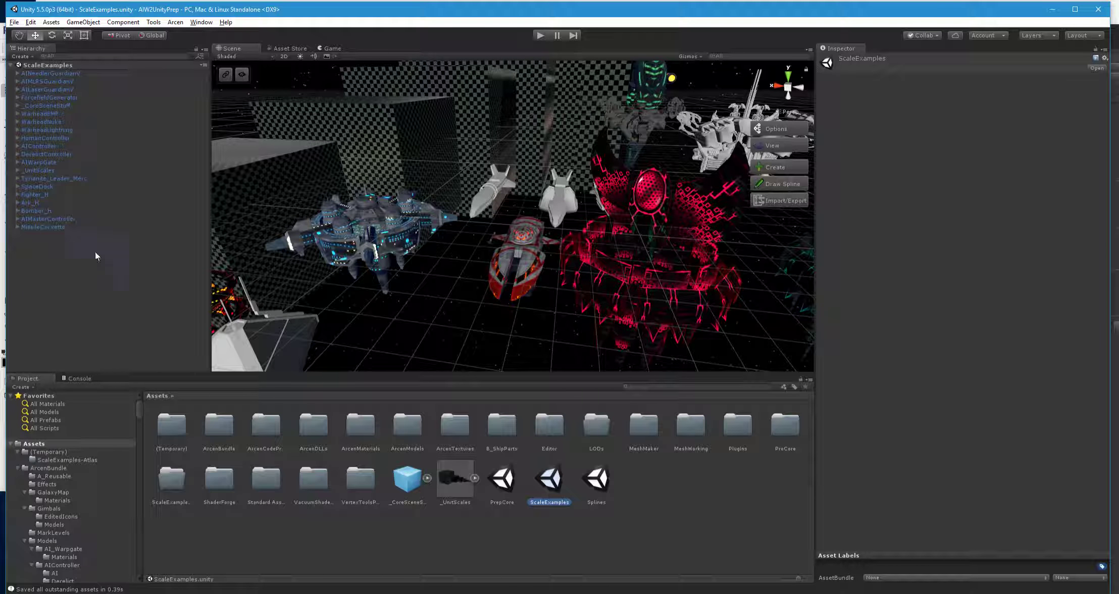
{"action": "left_click", "coordinate": [518, 241]}
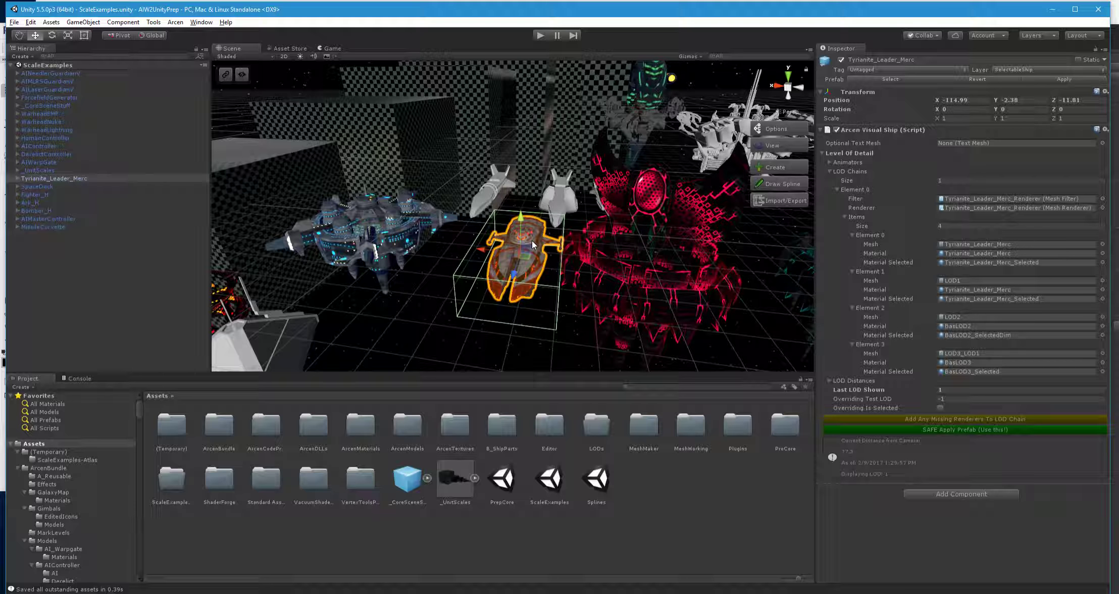
- Add a sphere as a child of Tyrianite_Leader_Merc to mark the ship's pivot point
{"action": "left_click_drag", "start_coordinate": [630, 339], "coordinate": [607, 292], "text": "alt"}
{"action": "scroll", "coordinate": [669, 345], "scroll_direction": "down", "scroll_amount": 1}
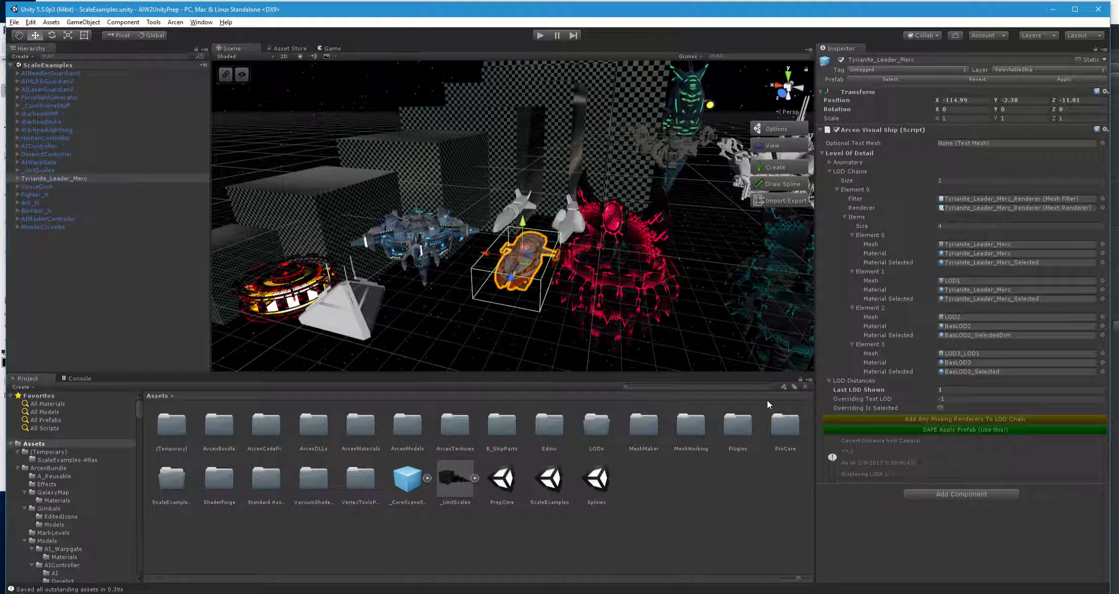
{"action": "scroll", "coordinate": [580, 324], "scroll_direction": "up", "scroll_amount": 6}
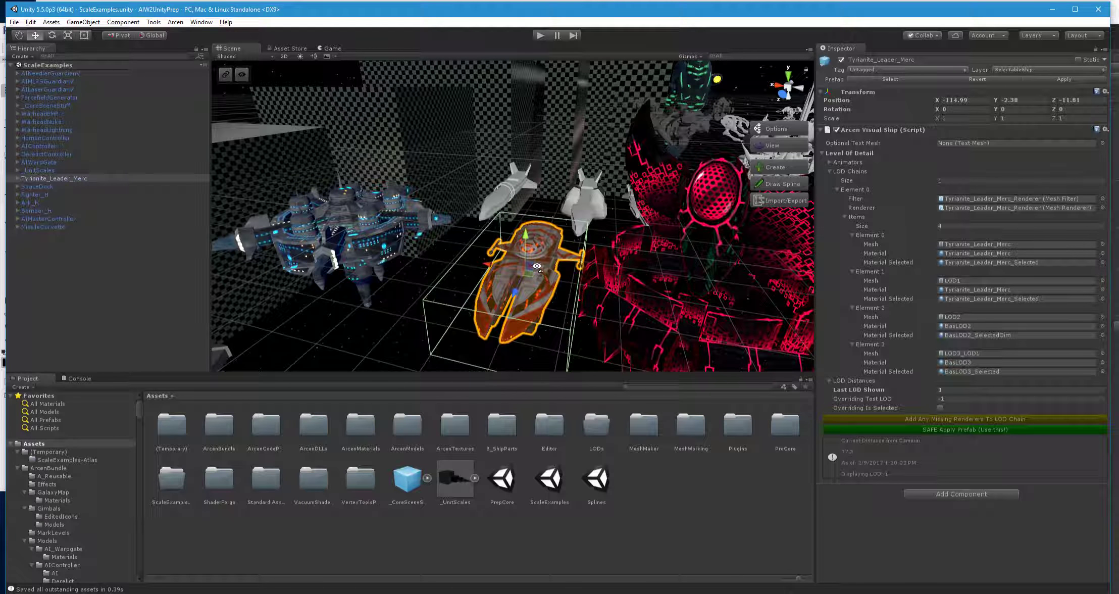
{"action": "right_click_drag", "start_coordinate": [537, 266], "coordinate": [542, 278]}
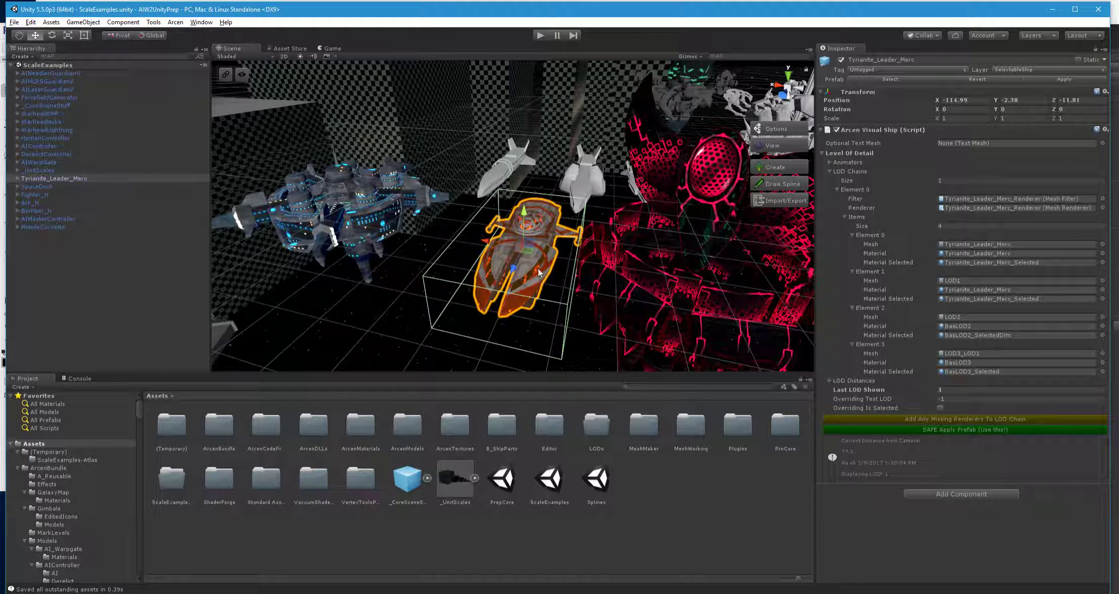
{"action": "left_click", "coordinate": [17, 178]}
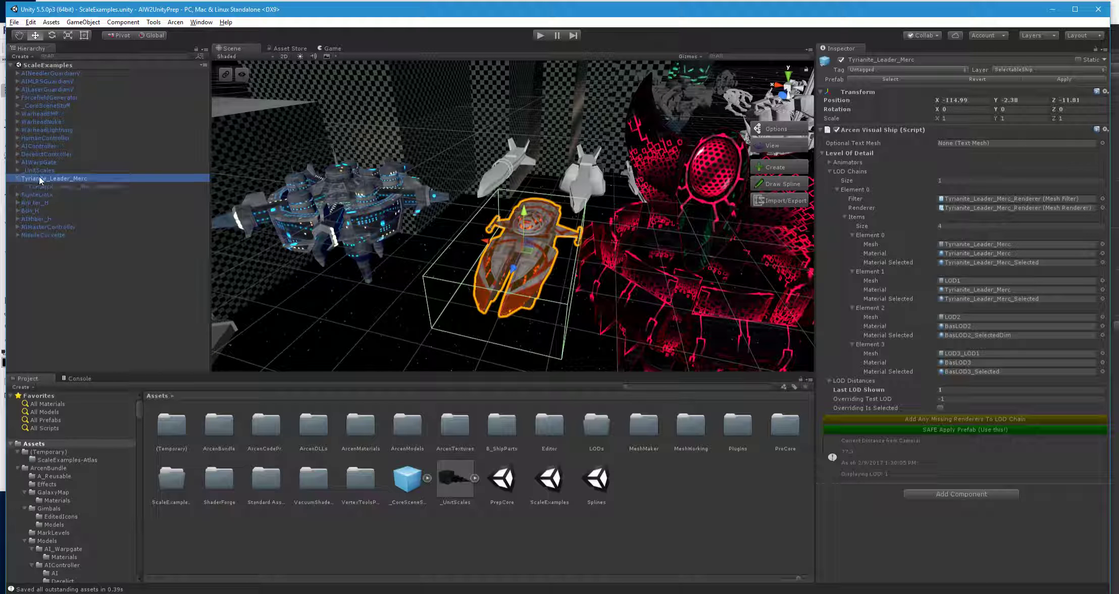
{"action": "right_click", "coordinate": [67, 179]}
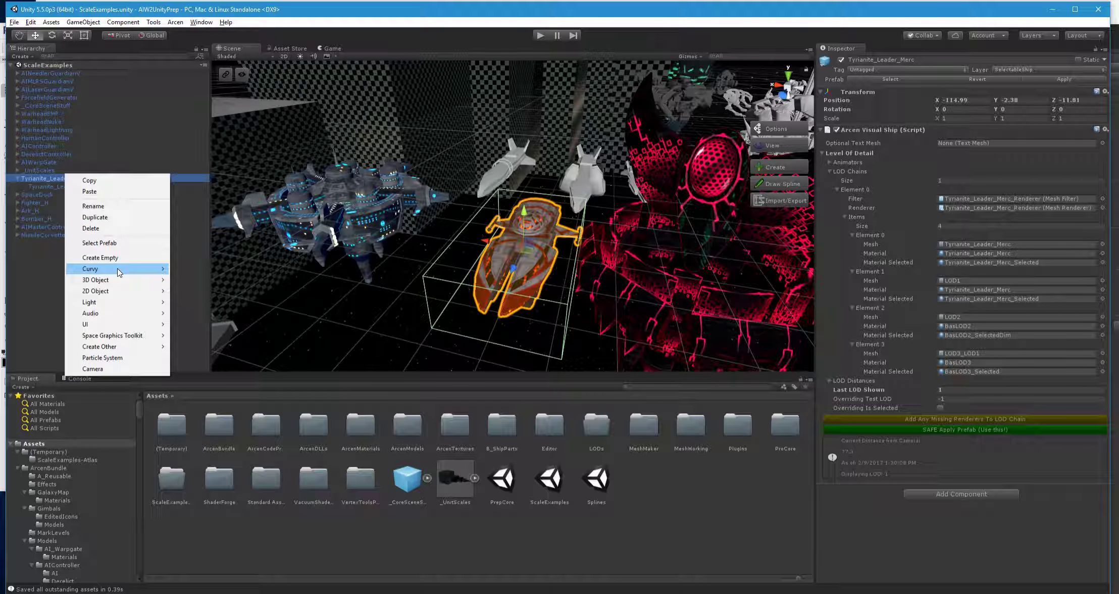
{"action": "mouse_move", "coordinate": [120, 284]}
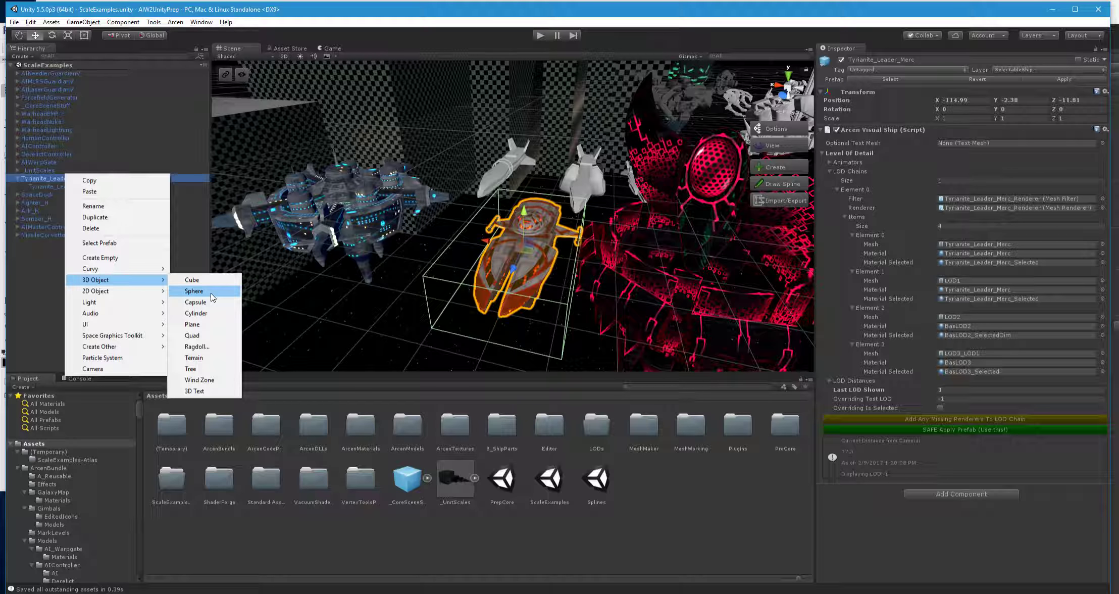
{"action": "left_click", "coordinate": [212, 290]}
{"action": "mouse_move", "coordinate": [528, 272]}
{"action": "right_mouse_down"}
{"action": "mouse_move", "coordinate": [542, 245]}
{"action": "mouse_move", "coordinate": [544, 280]}
{"action": "right_mouse_up"}
{"action": "key", "text": "w"}
{"action": "left_click_drag", "start_coordinate": [544, 281], "coordinate": [596, 238], "text": "alt"}
- Test-rotate the Tyrianite_Leader_Merc parent to about X 40, Y 15, Z 22 around its pivot, and undo the rotation
{"action": "left_click", "coordinate": [73, 179]}
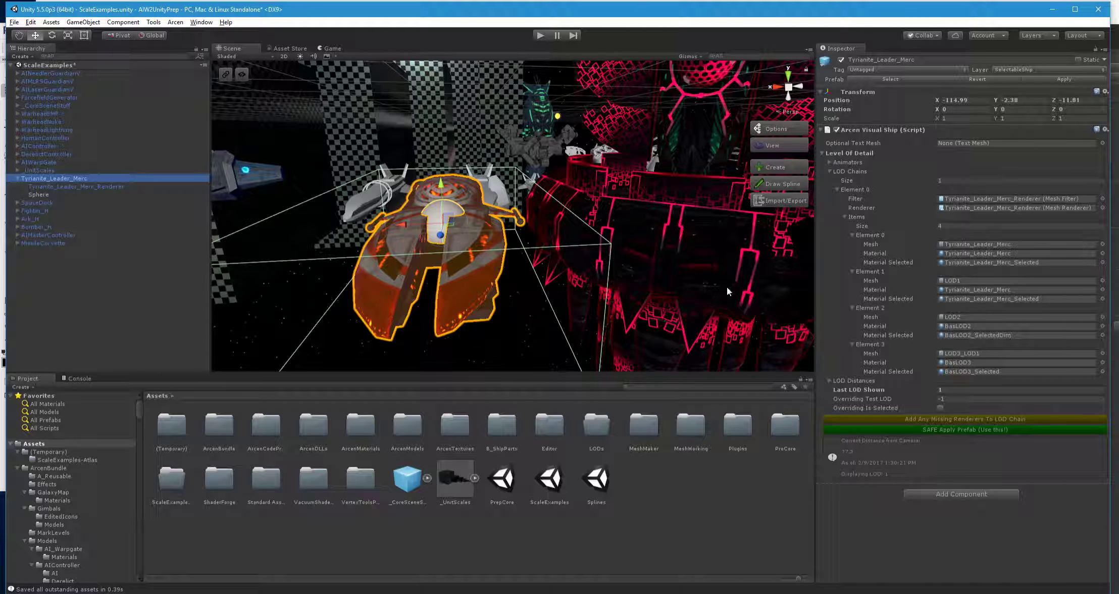
{"action": "right_click_drag", "start_coordinate": [727, 292], "coordinate": [599, 283]}
{"action": "scroll", "coordinate": [614, 284], "scroll_direction": "down", "scroll_amount": 10}
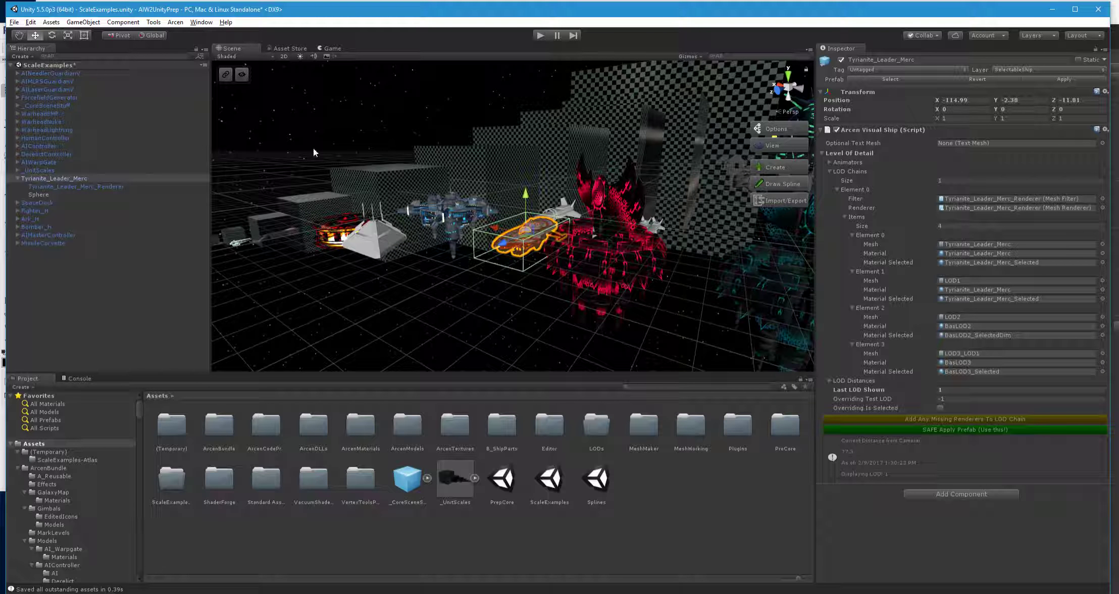
{"action": "key", "text": "e"}
{"action": "left_click_drag", "start_coordinate": [516, 201], "coordinate": [512, 205]}
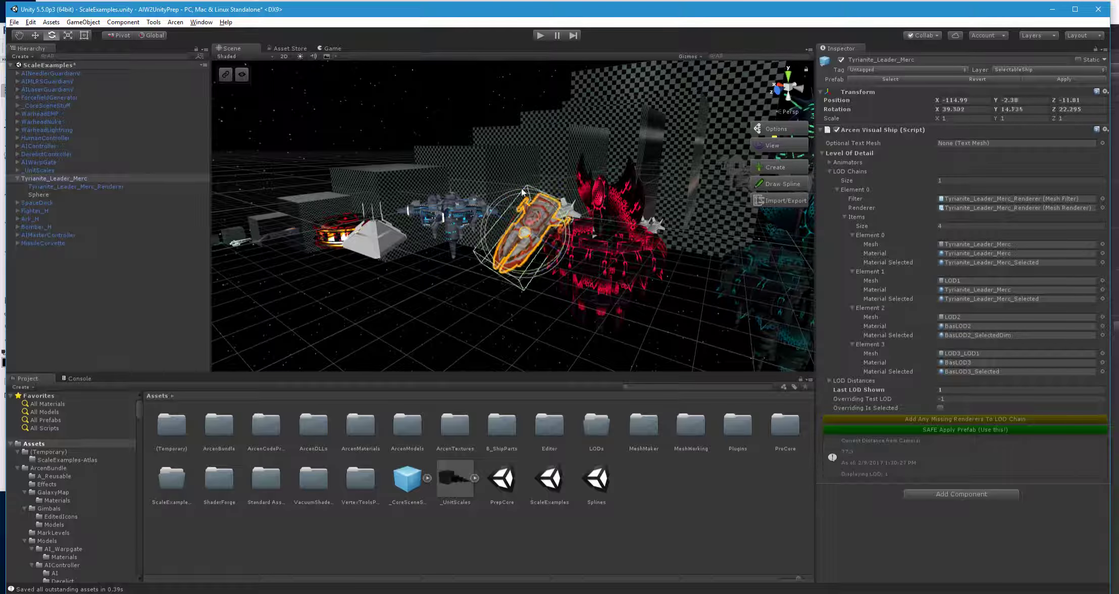
{"action": "key", "text": "ctrl+z"}
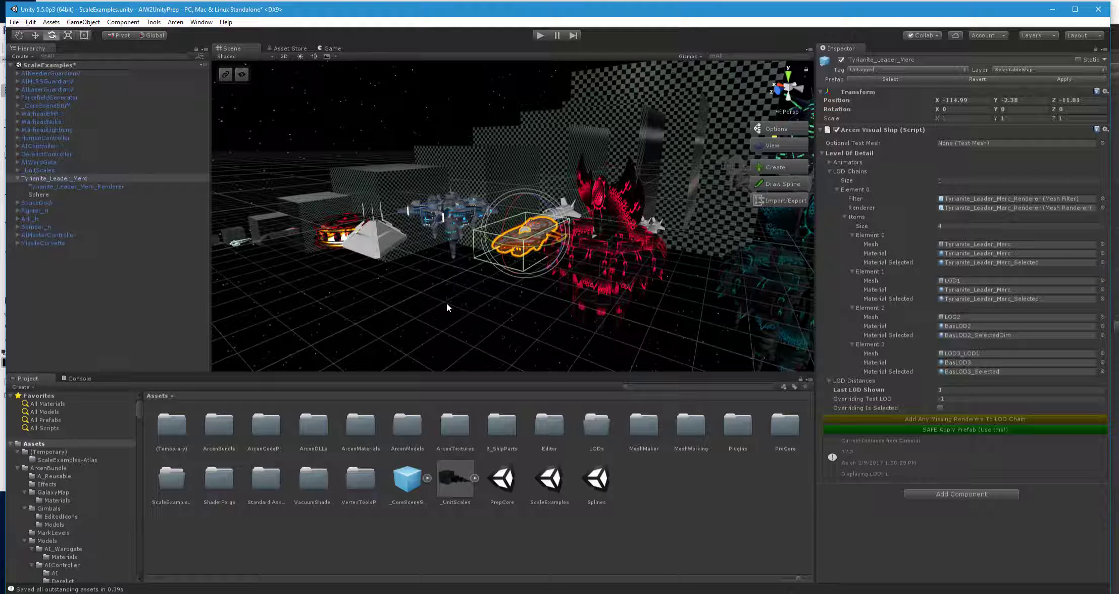
- Set the position of the Tyrianite_Leader_Merc_Renderer child to X 0, Y 0, Z 0
{"action": "left_click", "coordinate": [446, 306]}
{"action": "right_click_drag", "start_coordinate": [446, 307], "coordinate": [593, 296]}
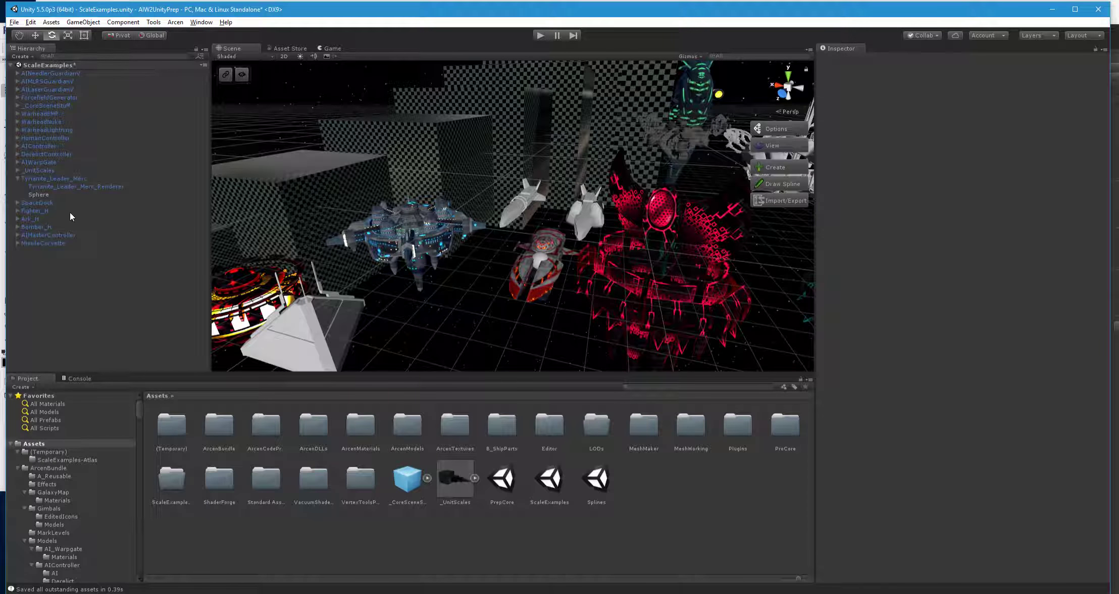
{"action": "left_click", "coordinate": [53, 187]}
{"action": "left_click", "coordinate": [968, 100]}
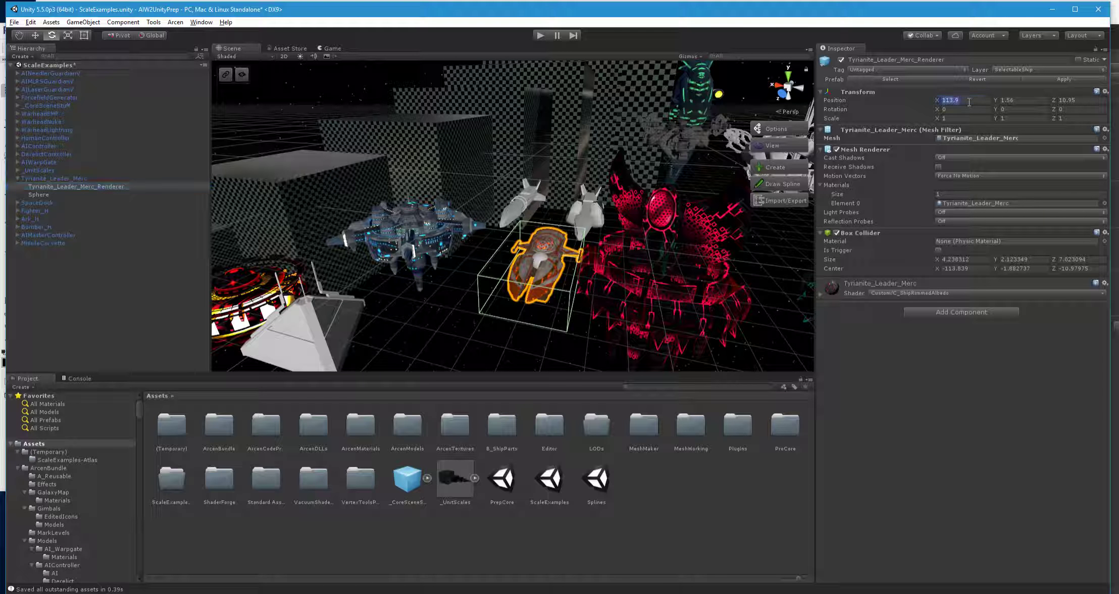
{"action": "type", "text": "0"}
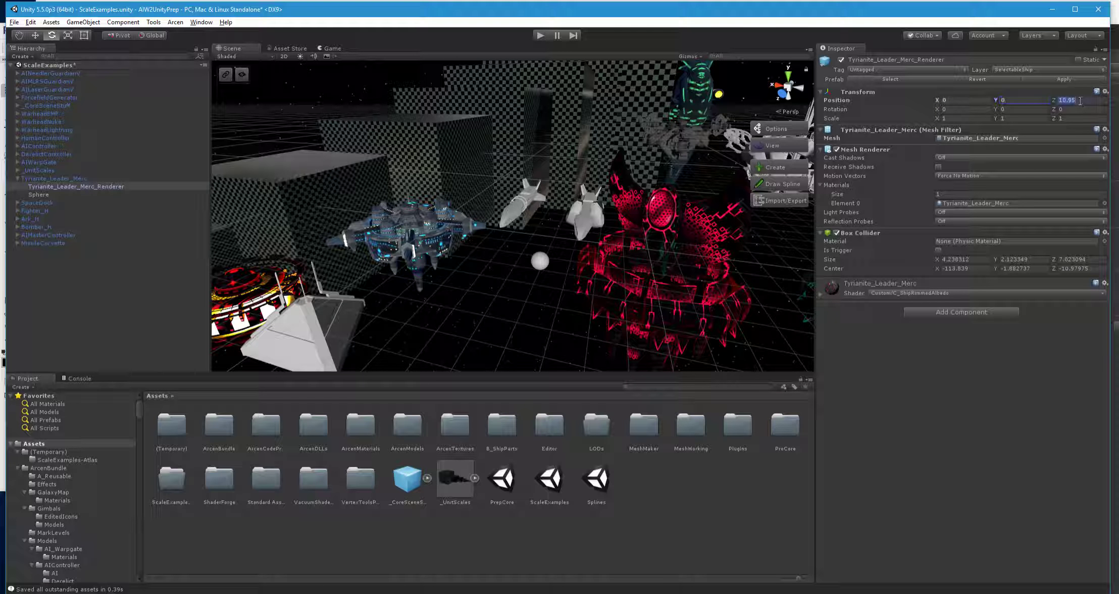
{"action": "type", "text": "0"}
- Locate the displaced Tyrianite_Leader_Merc ship in the scene and select it
{"action": "right_click_drag", "start_coordinate": [497, 255], "coordinate": [689, 238]}
{"action": "left_click", "coordinate": [688, 239]}
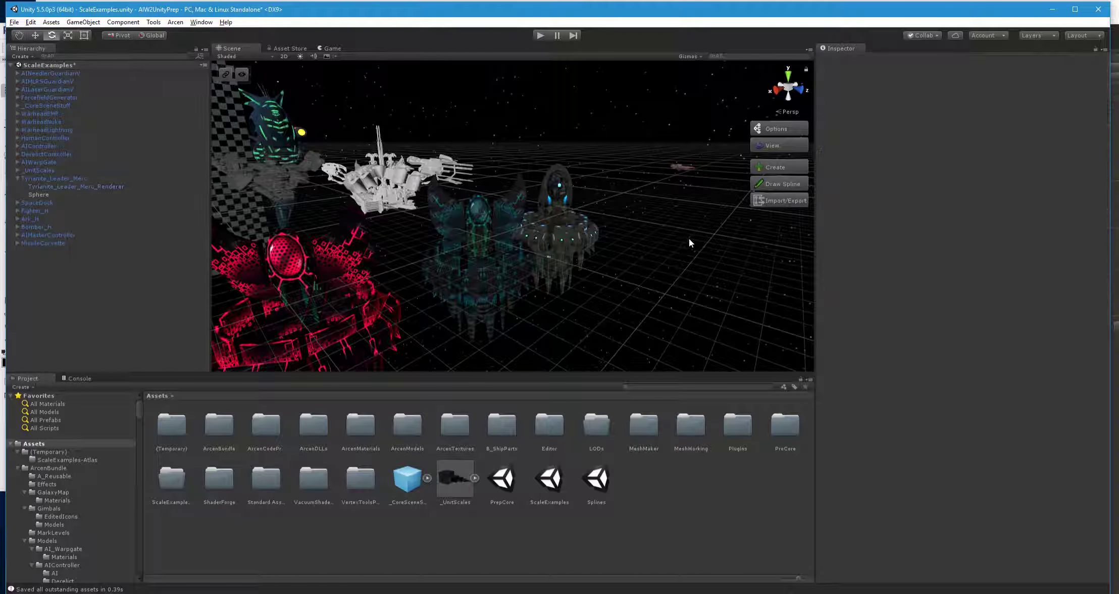
{"action": "left_click_drag", "start_coordinate": [689, 239], "coordinate": [528, 266], "text": "alt"}
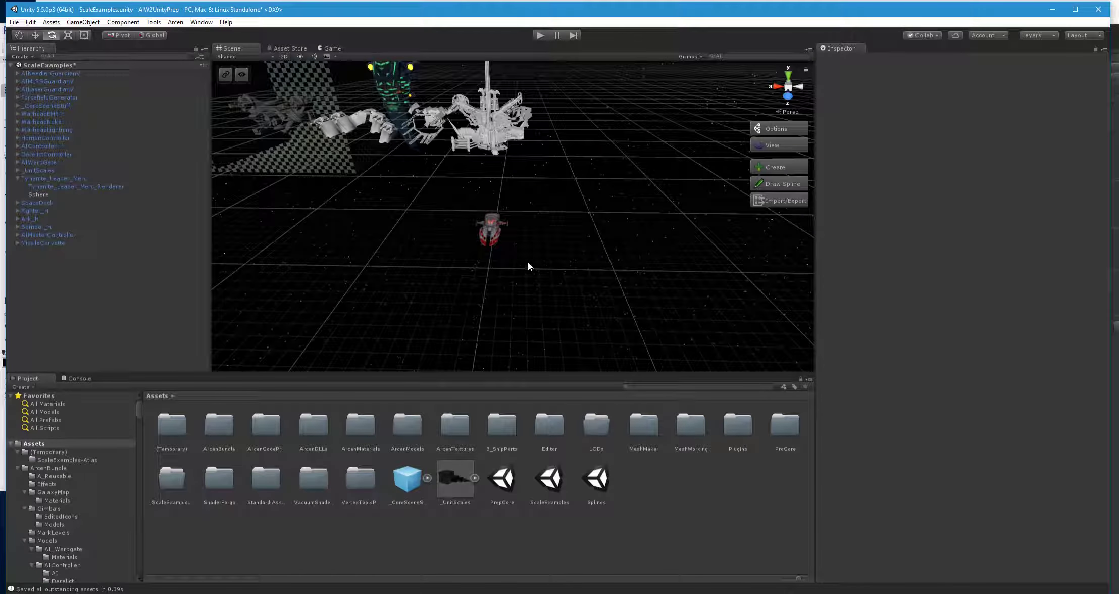
{"action": "left_click", "coordinate": [493, 233]}
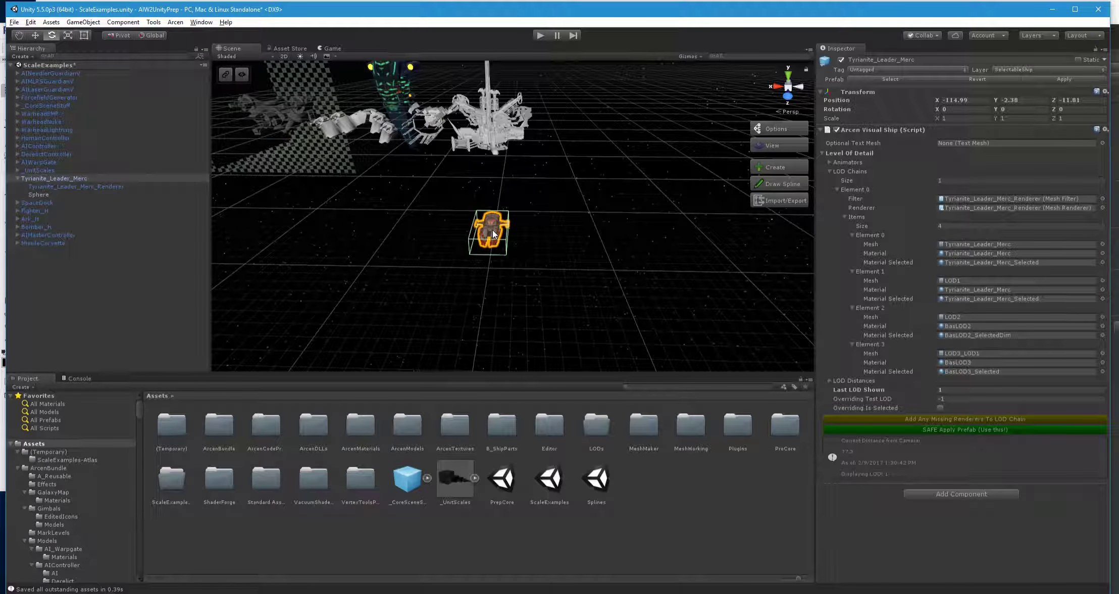
- Test-rotate the Tyrianite_Leader_Merc_Renderer child about its distant pivot, to about 17.6 on Y, and undo the rotations
{"action": "left_click", "coordinate": [101, 187]}
{"action": "left_click_drag", "start_coordinate": [664, 246], "coordinate": [555, 233], "text": "alt"}
{"action": "key", "text": "e"}
{"action": "left_click_drag", "start_coordinate": [249, 143], "coordinate": [226, 216]}
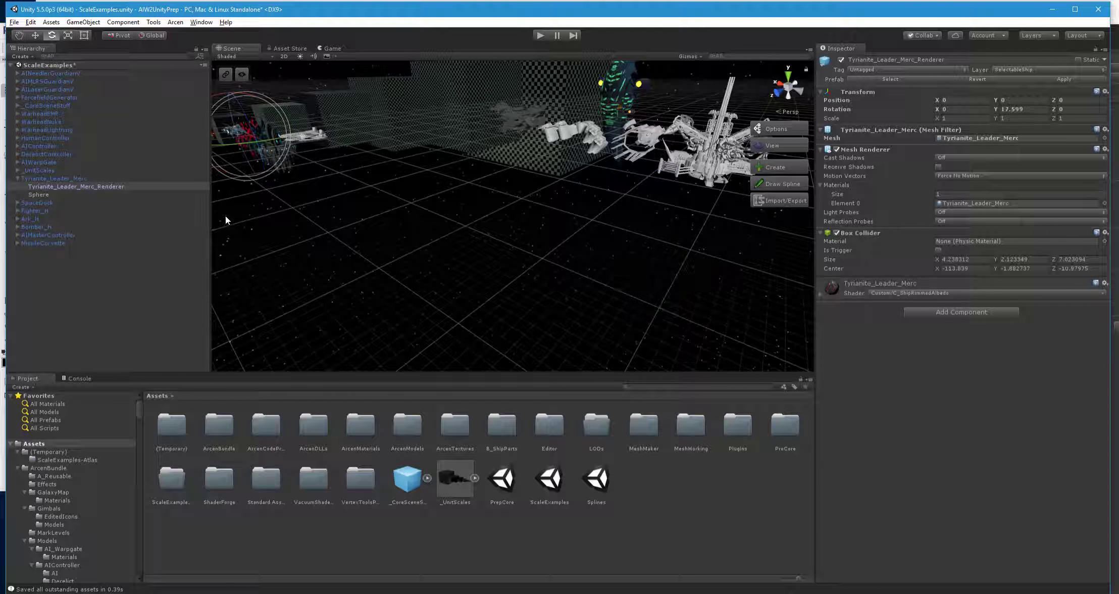
{"action": "left_click_drag", "start_coordinate": [291, 185], "coordinate": [291, 187]}
{"action": "key", "text": "ctrl+z"}
{"action": "key", "text": "ctrl+z"}
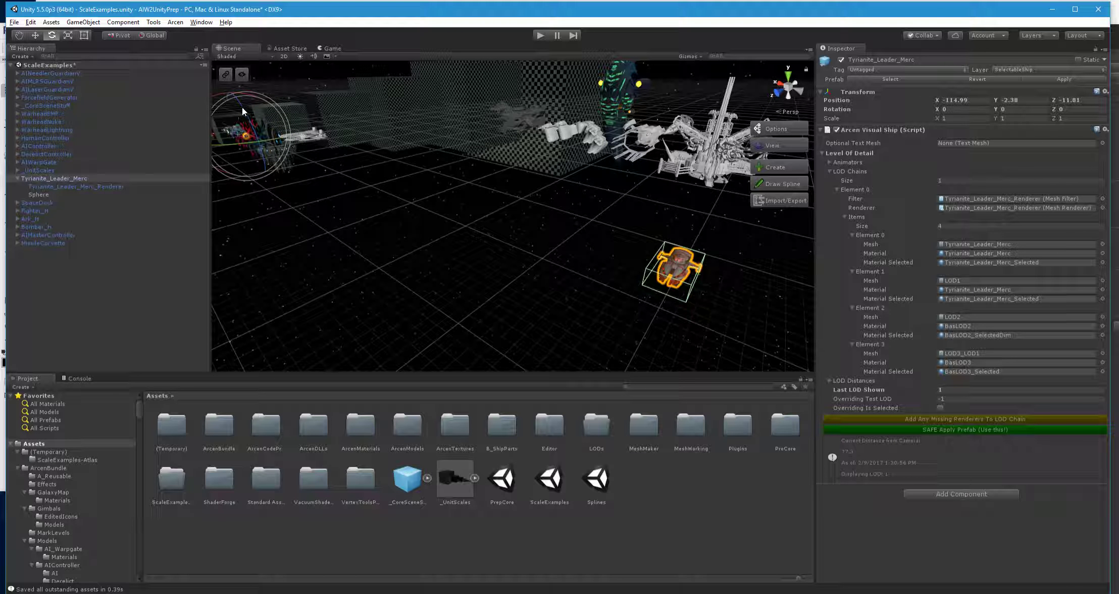
- Rotate the Tyrianite_Leader_Merc parent about its pivot, undoing the last rotation to end at about -1.7 on Z
{"action": "left_click_drag", "start_coordinate": [242, 107], "coordinate": [294, 114]}
{"action": "left_click_drag", "start_coordinate": [277, 160], "coordinate": [457, 299]}
{"action": "right_click_drag", "start_coordinate": [330, 231], "coordinate": [364, 236]}
{"action": "key", "text": "ctrl+z"}
{"action": "left_click_drag", "start_coordinate": [422, 238], "coordinate": [631, 168], "text": "alt"}
{"action": "right_click_drag", "start_coordinate": [631, 168], "coordinate": [532, 209]}
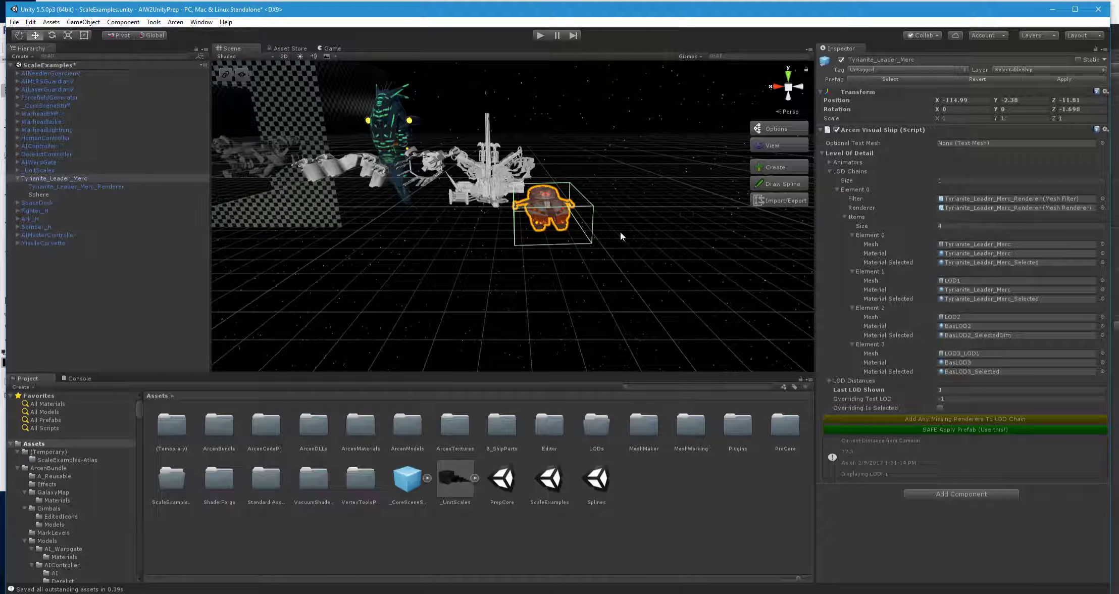
- Set the Tyrianite_Leader_Merc parent's position to X 0, Y 0, Z 0 and inspect where the ship lands
{"action": "left_click_drag", "start_coordinate": [619, 231], "coordinate": [568, 227], "text": "alt"}
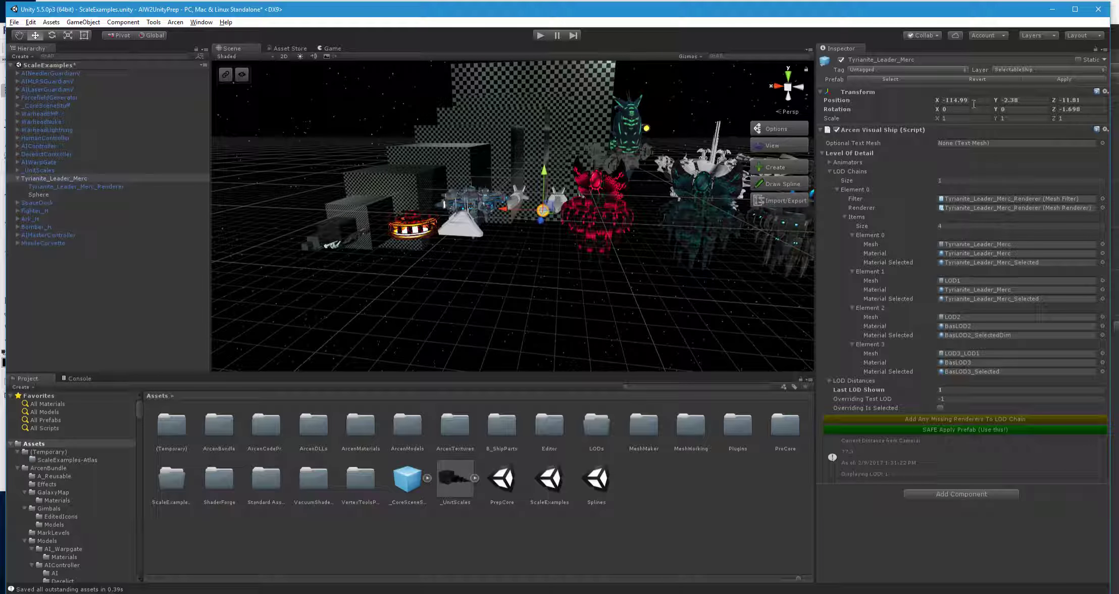
{"action": "type", "text": "0"}
{"action": "key", "text": "Tab"}
{"action": "type", "text": "0"}
{"action": "type", "text": "0"}
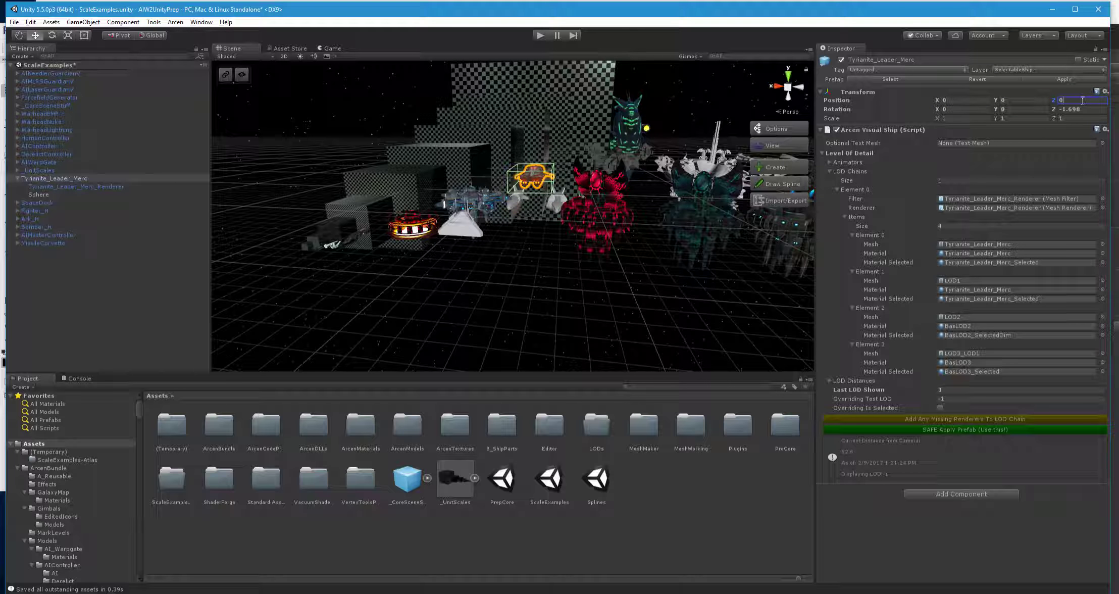
{"action": "right_click_drag", "start_coordinate": [560, 181], "coordinate": [492, 184]}
{"action": "key", "text": "w"}
{"action": "mouse_move", "coordinate": [712, 180]}
{"action": "right_mouse_down"}
{"action": "mouse_move", "coordinate": [510, 171]}
{"action": "mouse_move", "coordinate": [707, 174]}
{"action": "right_mouse_up"}
{"action": "key", "text": "w"}
{"action": "left_click_drag", "start_coordinate": [706, 174], "coordinate": [530, 240], "text": "alt"}
{"action": "key", "text": "w"}
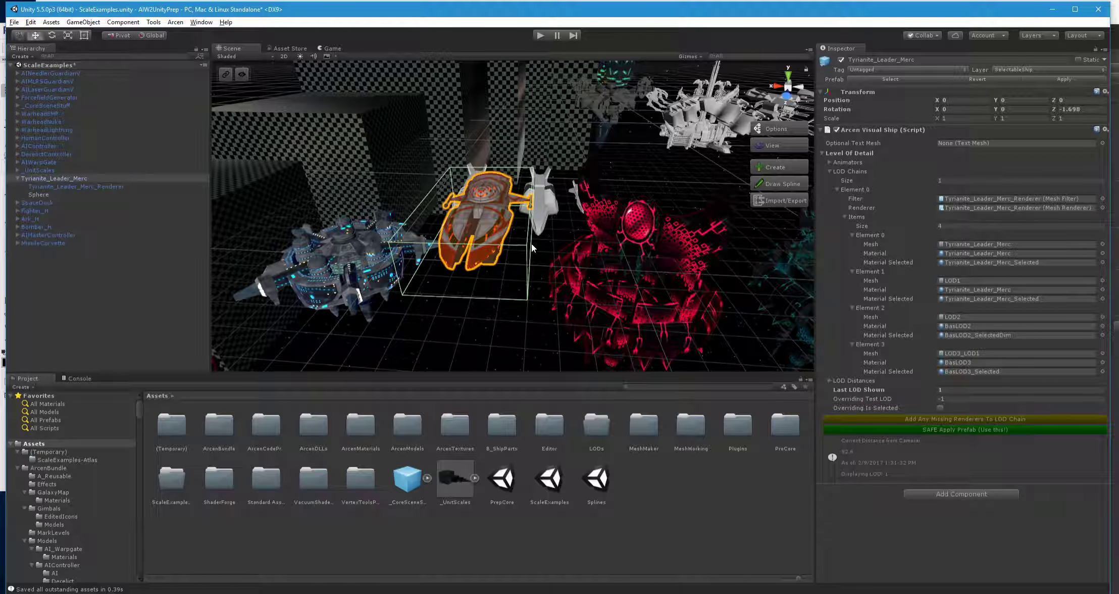
- Undo the parent's three position changes and revert Tyrianite_Leader_Merc to its prefab
{"action": "key", "text": "ctrl+z"}
{"action": "key", "text": "ctrl+z"}
{"action": "key", "text": "ctrl+z"}
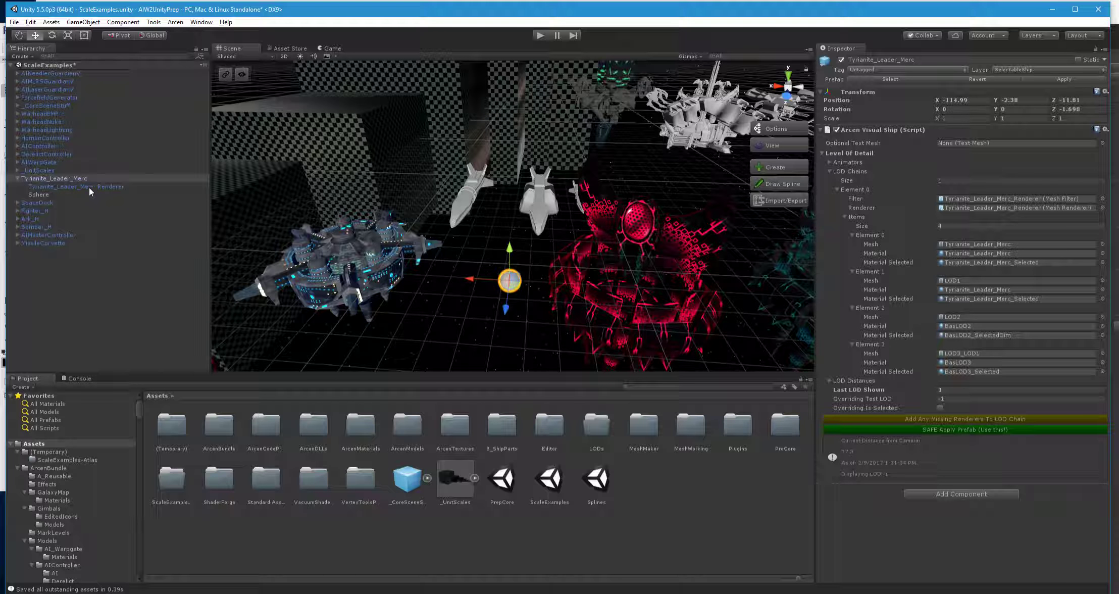
{"action": "left_click", "coordinate": [988, 81]}
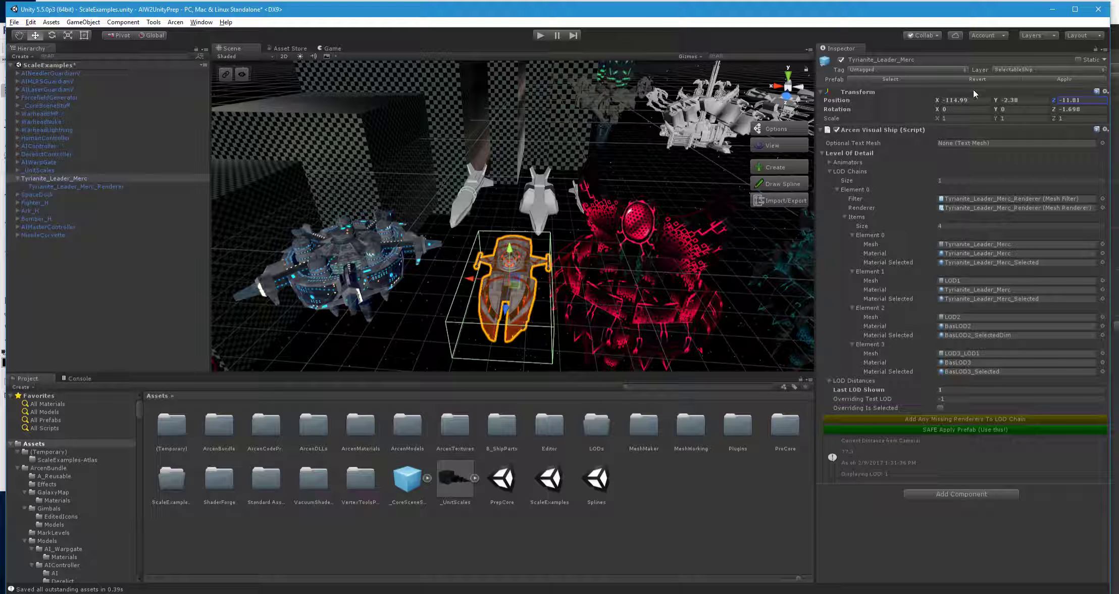
{"action": "right_click_drag", "start_coordinate": [524, 244], "coordinate": [575, 242]}
- Try nudging the Tyrianite_Leader_Merc_Renderer child to about X 113.47 and Y 1.8, and restore its position
{"action": "left_click", "coordinate": [64, 187]}
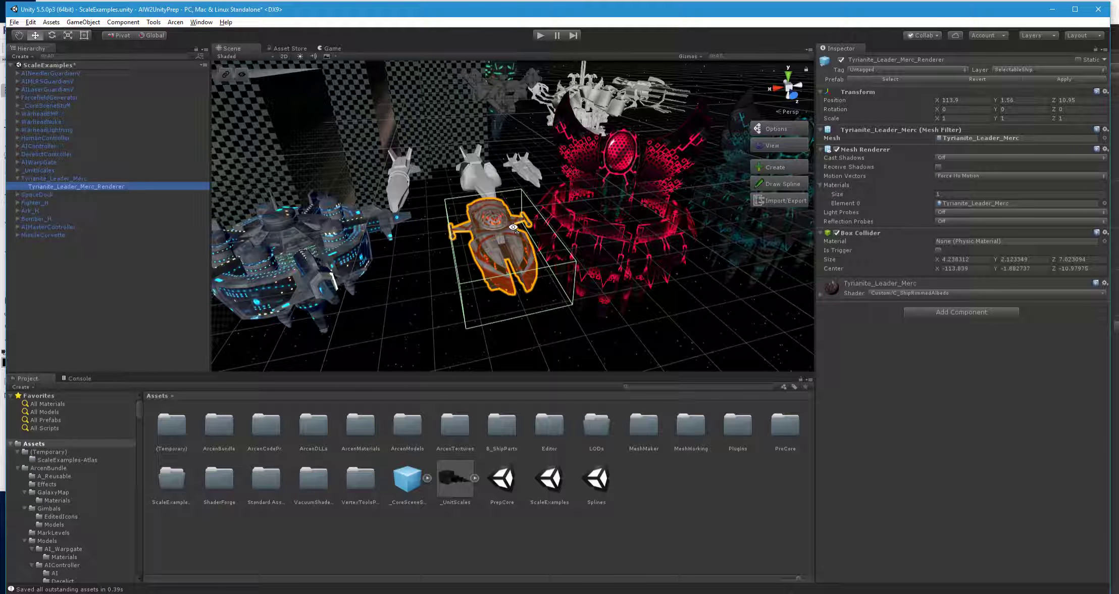
{"action": "right_click_drag", "start_coordinate": [513, 228], "coordinate": [513, 226]}
{"action": "left_click_drag", "start_coordinate": [561, 196], "coordinate": [454, 198], "text": "alt"}
{"action": "key", "text": "w"}
{"action": "key", "text": "e"}
{"action": "right_click_drag", "start_coordinate": [454, 198], "coordinate": [452, 200]}
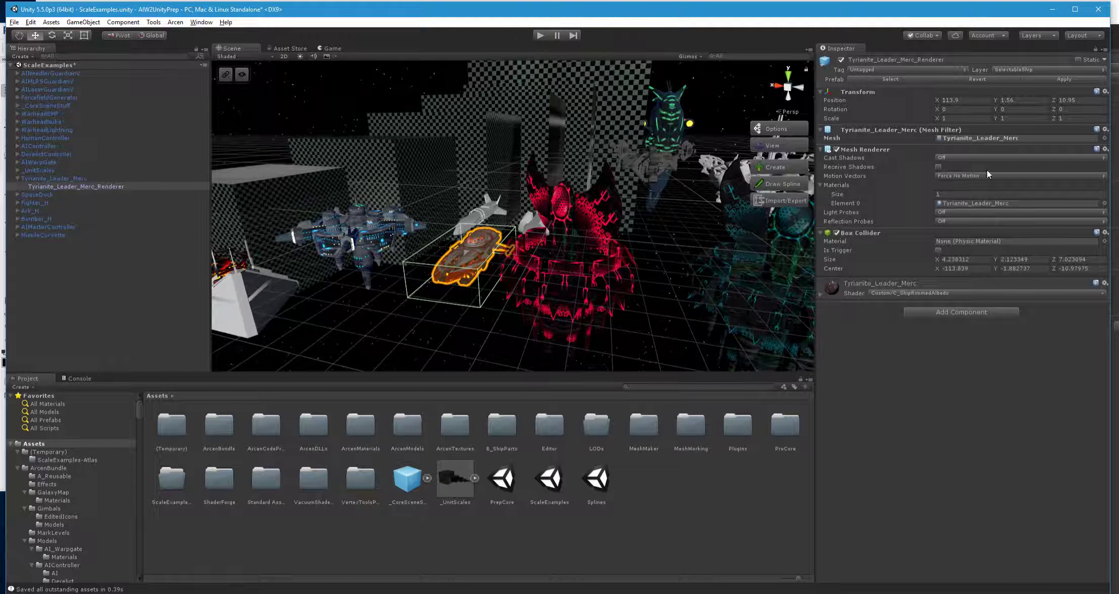
{"action": "left_click_drag", "start_coordinate": [941, 97], "coordinate": [920, 98]}
{"action": "mouse_move", "coordinate": [994, 99]}
{"action": "left_mouse_down"}
{"action": "mouse_move", "coordinate": [1012, 99]}
{"action": "mouse_move", "coordinate": [989, 102]}
{"action": "left_mouse_up"}
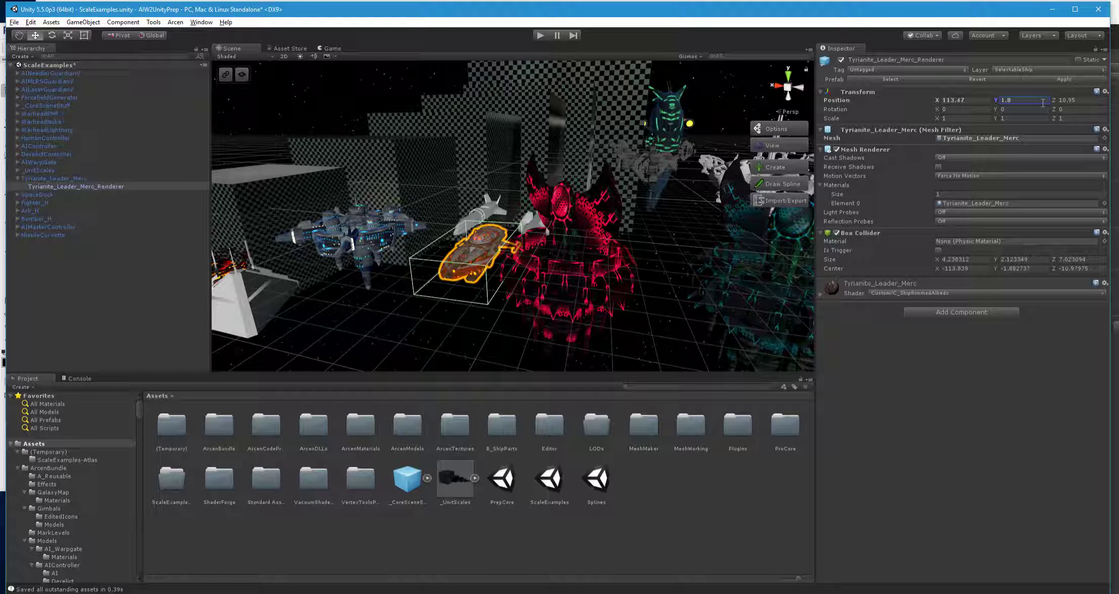
{"action": "left_click_drag", "start_coordinate": [559, 296], "coordinate": [511, 289]}
{"action": "right_click", "coordinate": [66, 179]}
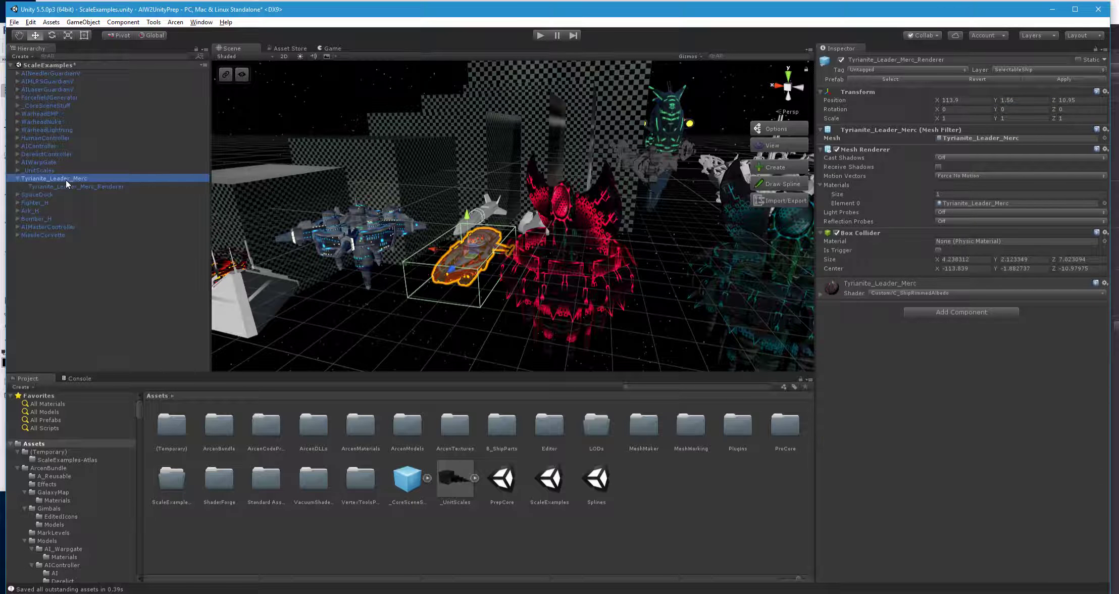
{"action": "mouse_move", "coordinate": [143, 291]}
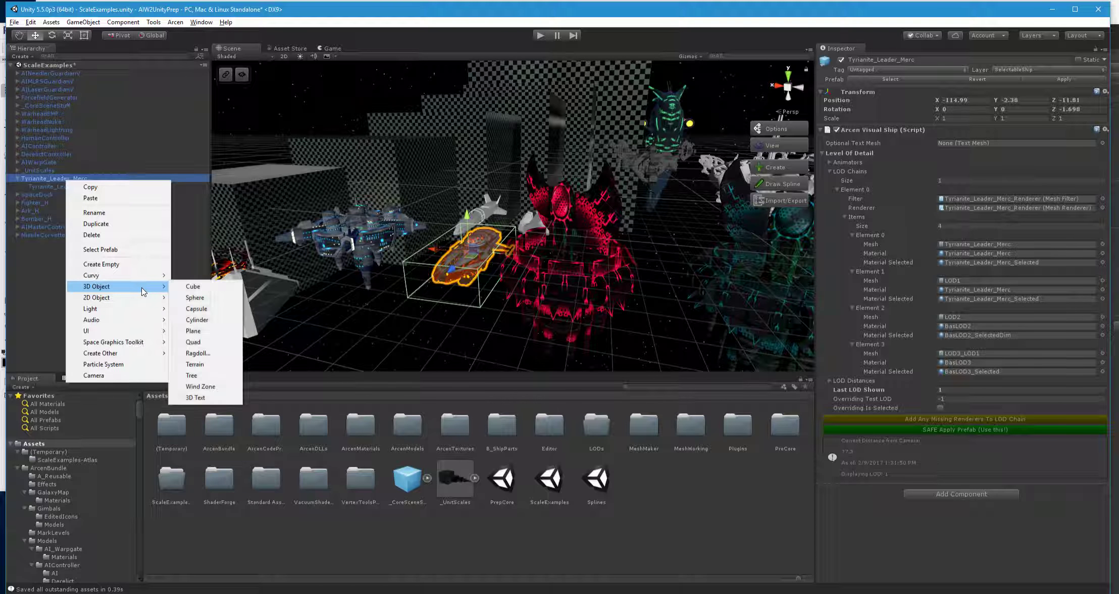
{"action": "left_click", "coordinate": [51, 186]}
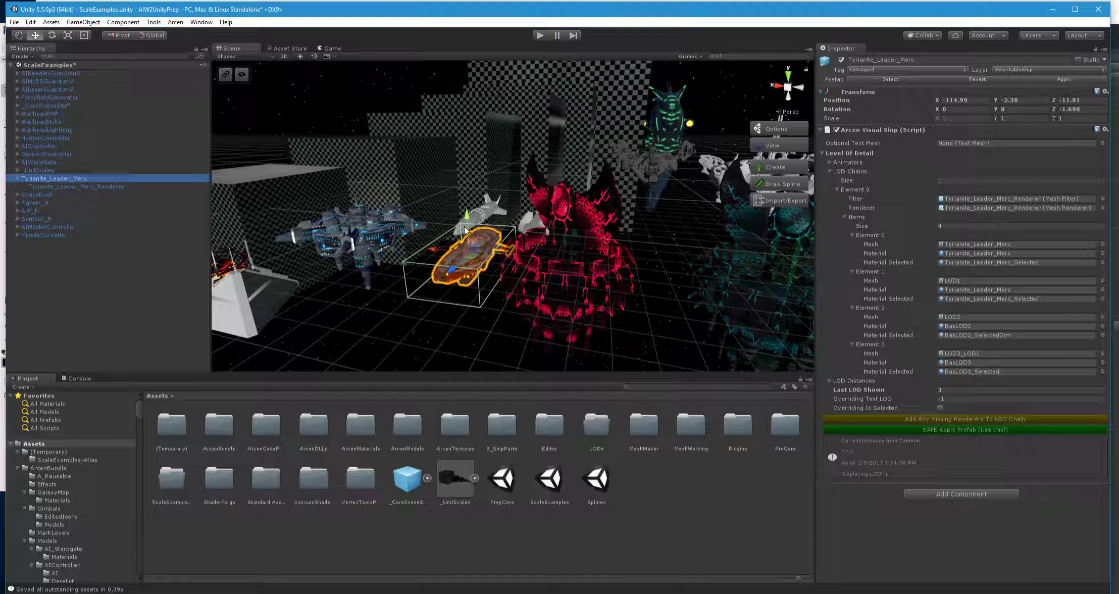
- Add a new sphere under the reverted Tyrianite_Leader_Merc parent as a pivot marker and view it up close
{"action": "right_click", "coordinate": [95, 177]}
{"action": "mouse_move", "coordinate": [143, 283]}
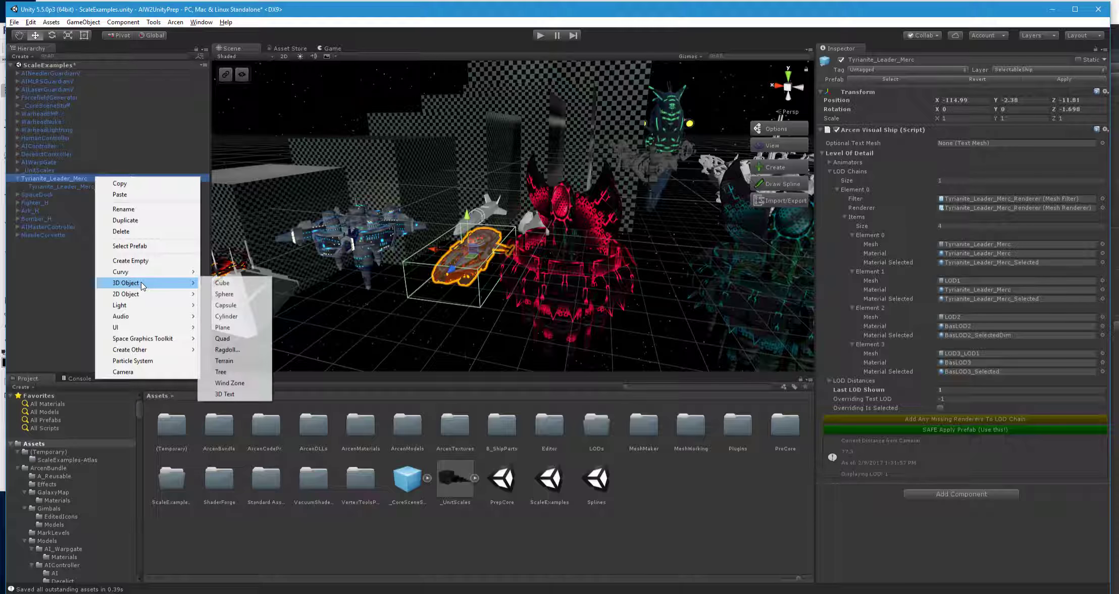
{"action": "left_click", "coordinate": [255, 294]}
{"action": "right_click_drag", "start_coordinate": [569, 262], "coordinate": [526, 285]}
{"action": "key", "text": "w"}
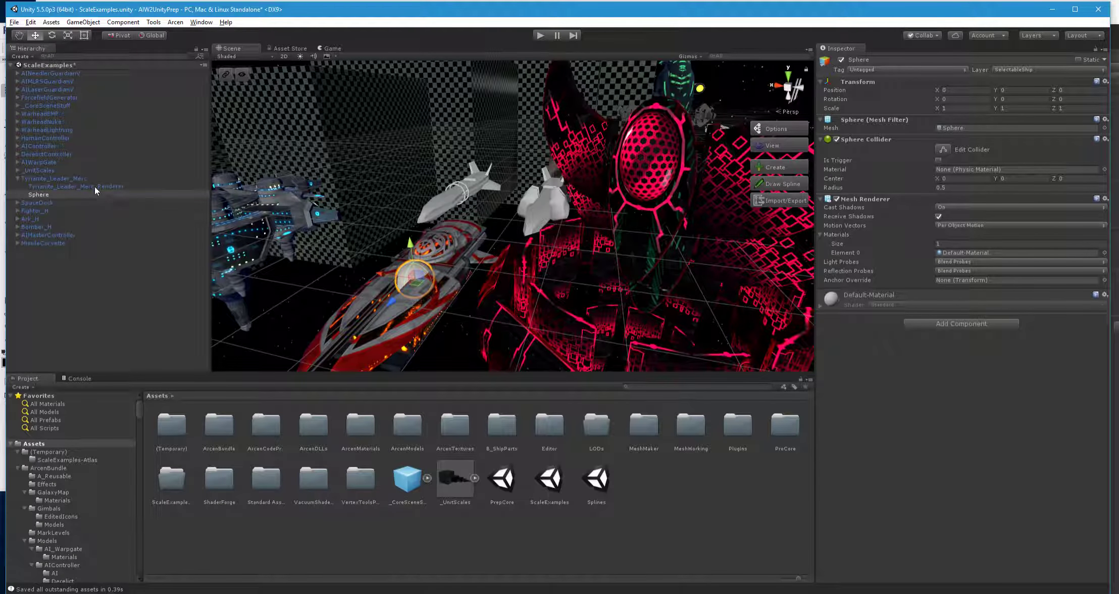
- Try shifting the Tyrianite_Leader_Merc_Renderer child's X position to 113.93, and undo the shift
{"action": "double_click", "coordinate": [94, 187]}
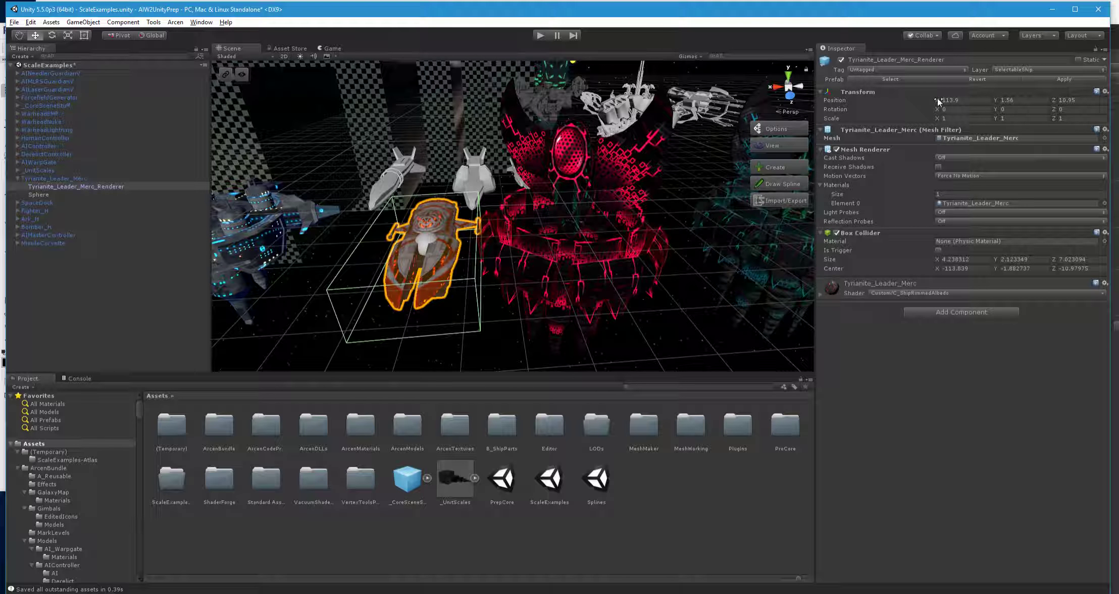
{"action": "mouse_move", "coordinate": [937, 99]}
{"action": "left_mouse_down"}
{"action": "mouse_move", "coordinate": [972, 100]}
{"action": "mouse_move", "coordinate": [942, 100]}
{"action": "left_mouse_up"}
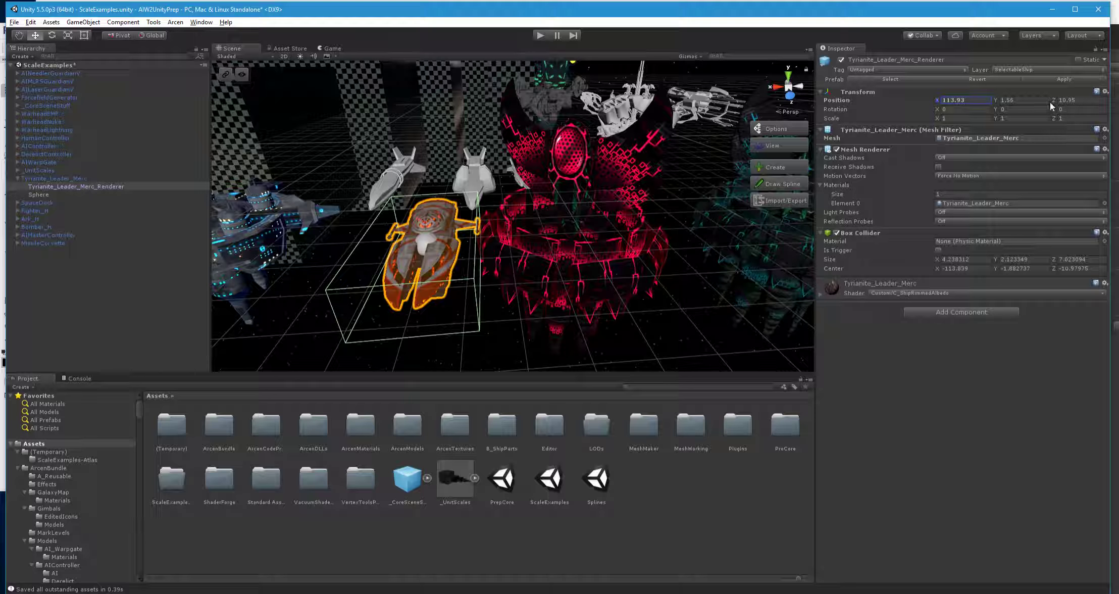
{"action": "key", "text": "ctrl+z"}
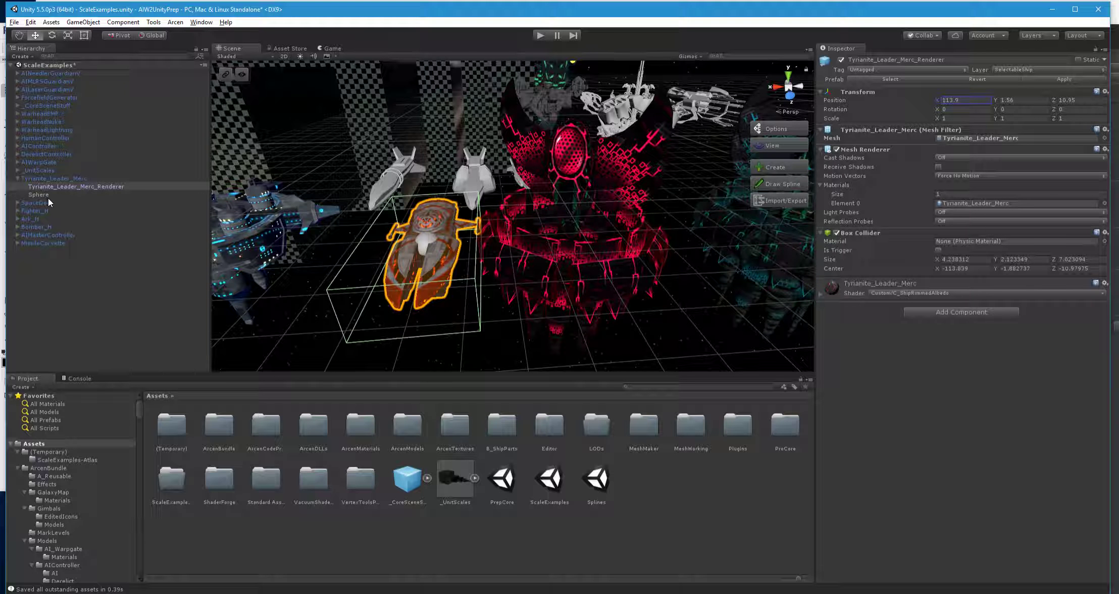
- Delete the sphere pivot marker and inspect the Tyrianite_Leader_Merc parent and its renderer child from another angle
{"action": "left_click", "coordinate": [76, 195]}
{"action": "key", "text": "Delete"}
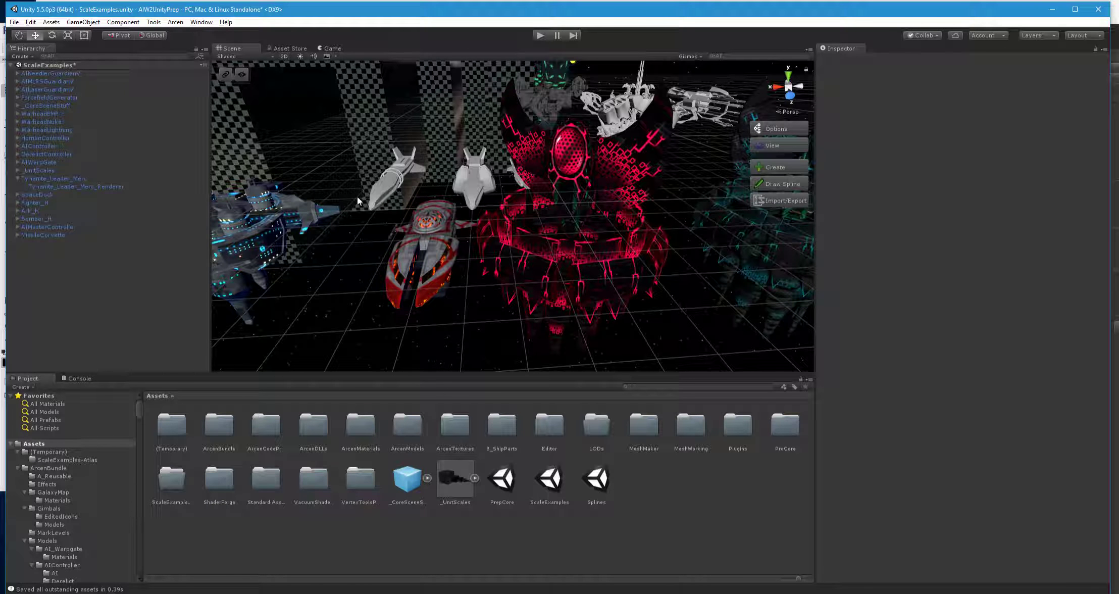
{"action": "left_click", "coordinate": [50, 179]}
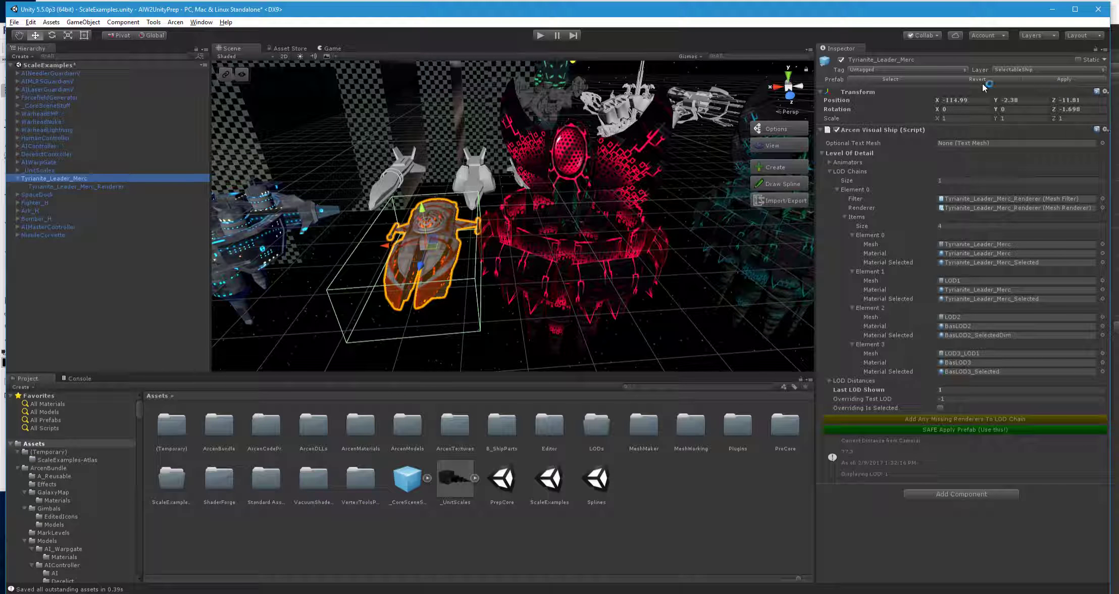
{"action": "left_click_drag", "start_coordinate": [496, 204], "coordinate": [709, 267], "text": "alt"}
{"action": "left_click", "coordinate": [55, 186]}
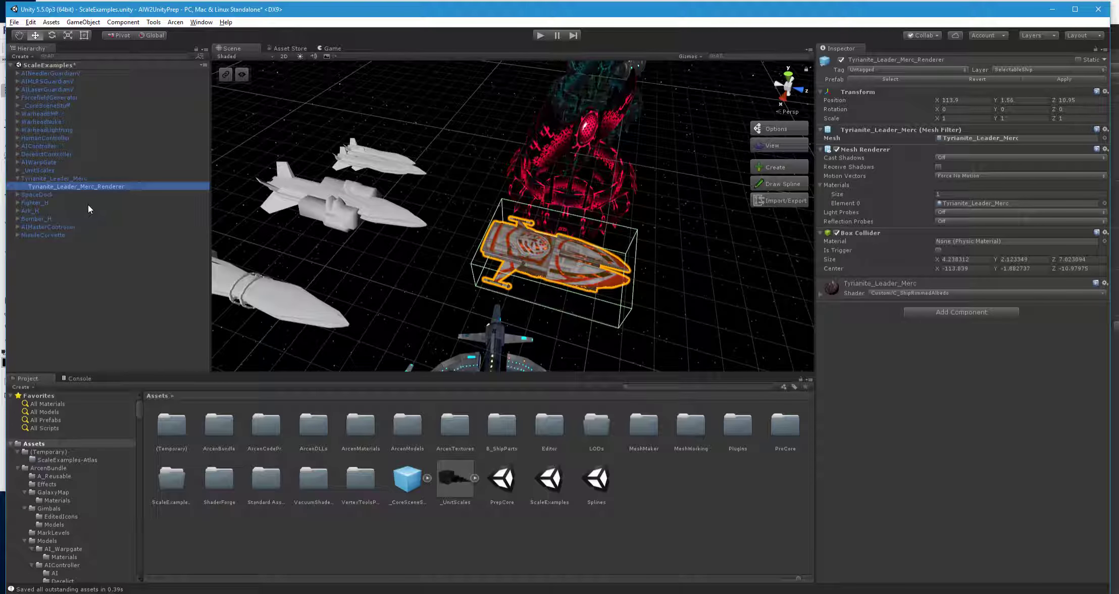
- Select the Fighter_H prefab and examine its pivot and bounding box up close in the scene
{"action": "left_click", "coordinate": [30, 201]}
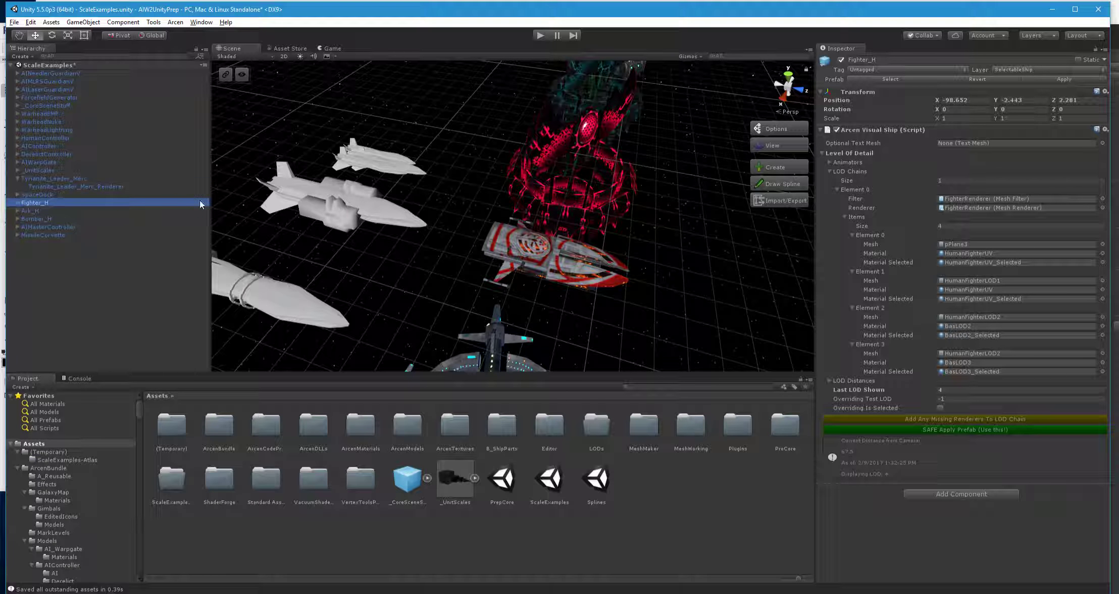
{"action": "right_click_drag", "start_coordinate": [353, 212], "coordinate": [155, 173]}
{"action": "key", "text": "w"}
{"action": "key", "text": "w"}
{"action": "key", "text": "s"}
{"action": "right_click_drag", "start_coordinate": [432, 217], "coordinate": [499, 244]}
{"action": "key", "text": "w"}
{"action": "key", "text": "a"}
- Expand Fighter_H and compare the transforms of its FlameTrail and FighterRenderer children with the parent's
{"action": "left_click", "coordinate": [17, 202]}
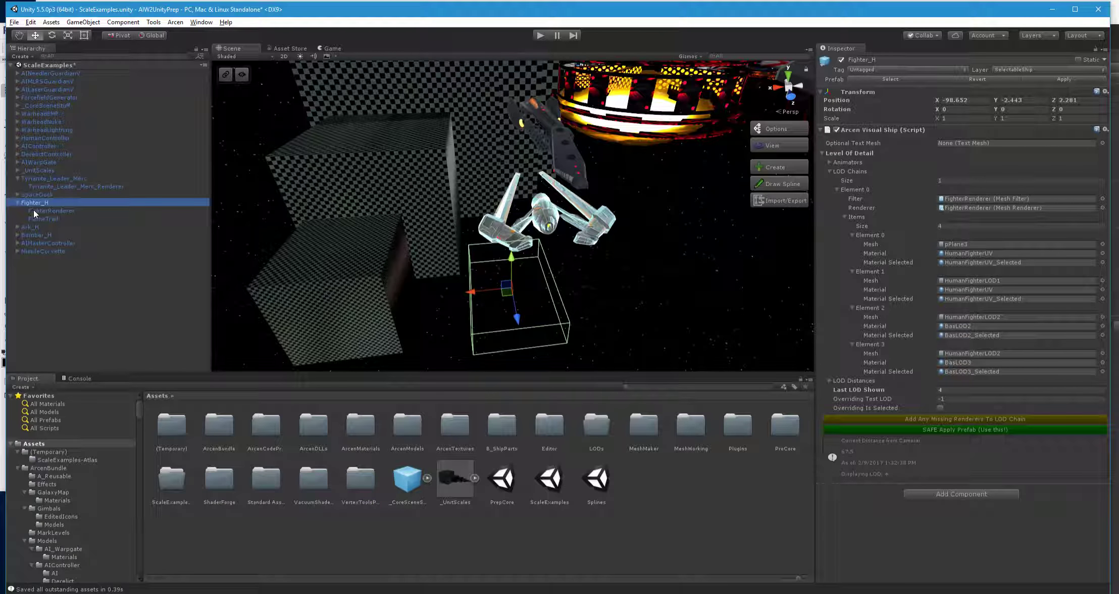
{"action": "left_click", "coordinate": [48, 218]}
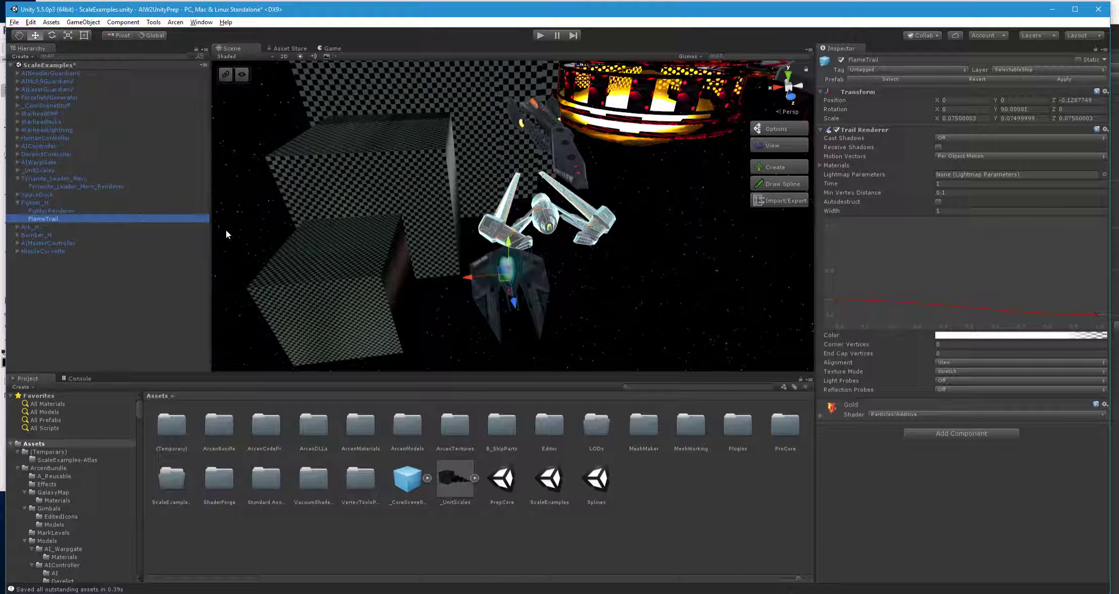
{"action": "left_click", "coordinate": [59, 211]}
{"action": "right_click_drag", "start_coordinate": [456, 222], "coordinate": [323, 215]}
{"action": "left_click", "coordinate": [44, 203]}
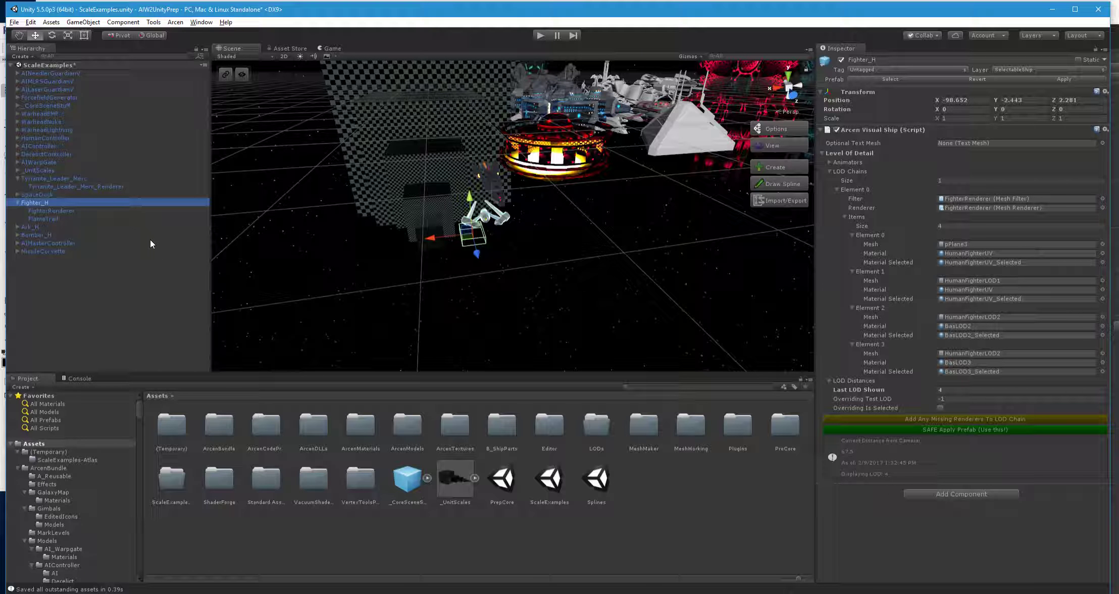
- Examine Fighter_H's pivot and bounding box from the side and from behind, relative to the neighbouring ship
{"action": "key", "text": "d"}
{"action": "right_click_drag", "start_coordinate": [595, 253], "coordinate": [392, 255]}
{"action": "key", "text": "w"}
{"action": "key", "text": "s"}
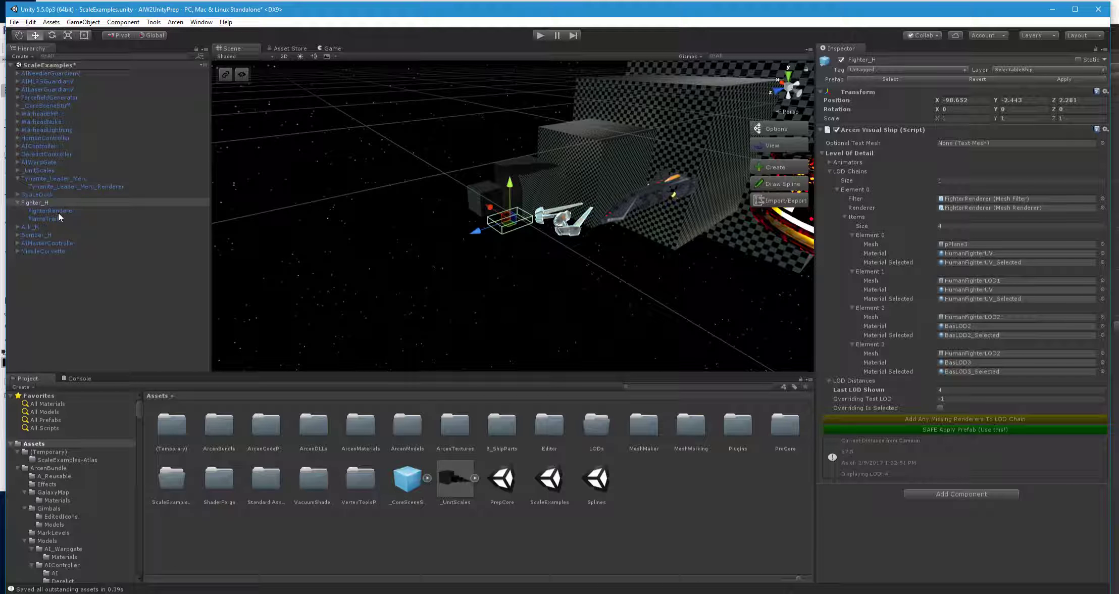
{"action": "key", "text": "f"}
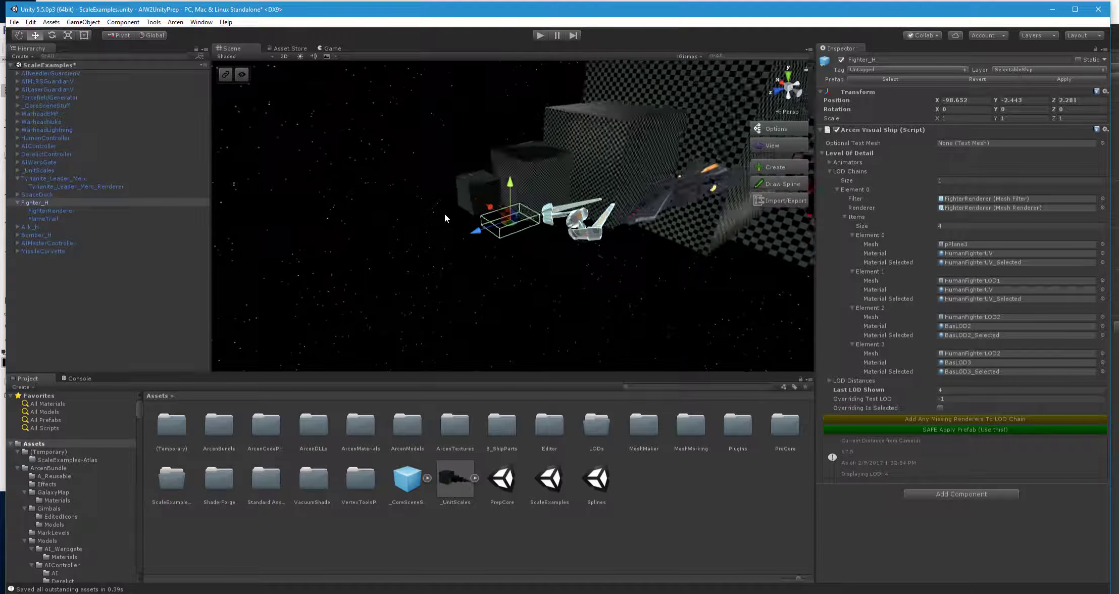
{"action": "right_click_drag", "start_coordinate": [518, 220], "coordinate": [447, 177]}
{"action": "key", "text": "s"}
{"action": "key", "text": "d"}
- Inspect FighterRenderer's transform and box collider in close view, and check them against the Fighter_H parent
{"action": "left_click", "coordinate": [61, 210]}
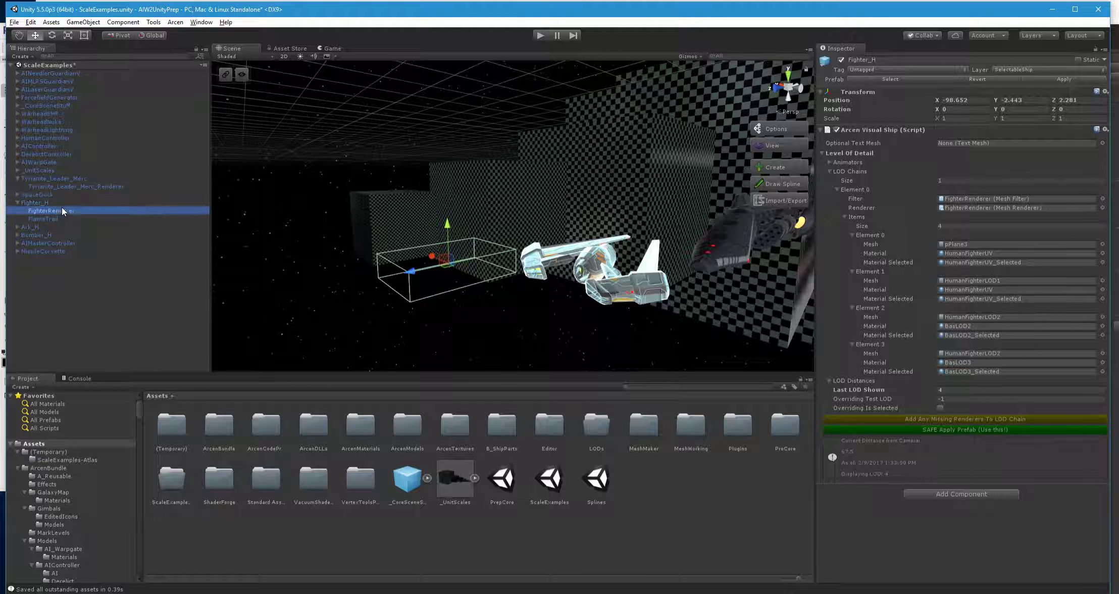
{"action": "key", "text": "f"}
{"action": "key", "text": "a"}
{"action": "right_click_drag", "start_coordinate": [377, 240], "coordinate": [543, 234]}
{"action": "key", "text": "d"}
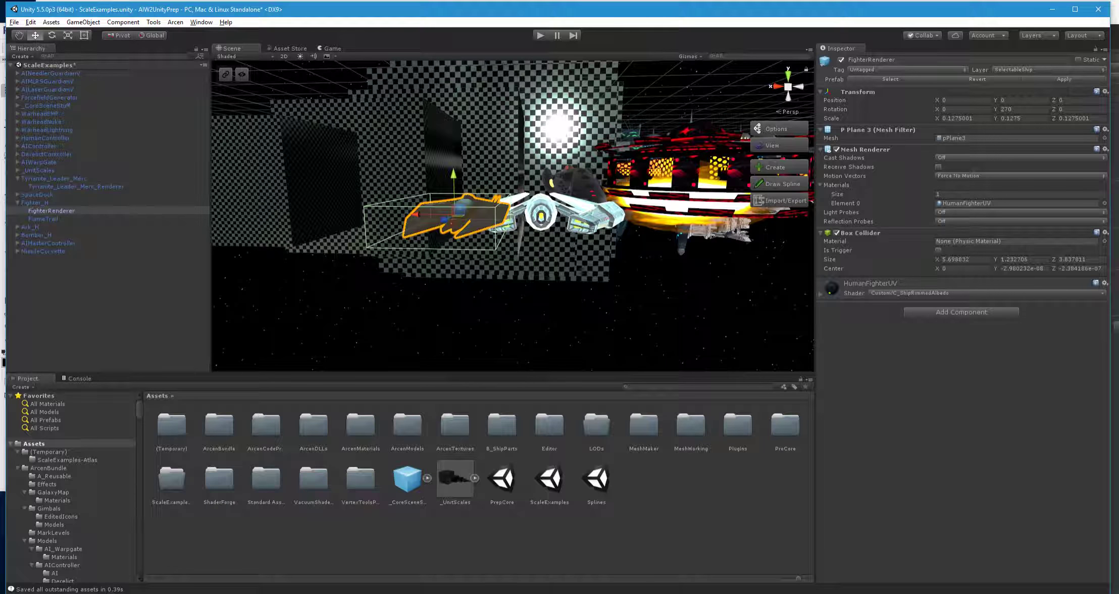
{"action": "left_click", "coordinate": [34, 204]}
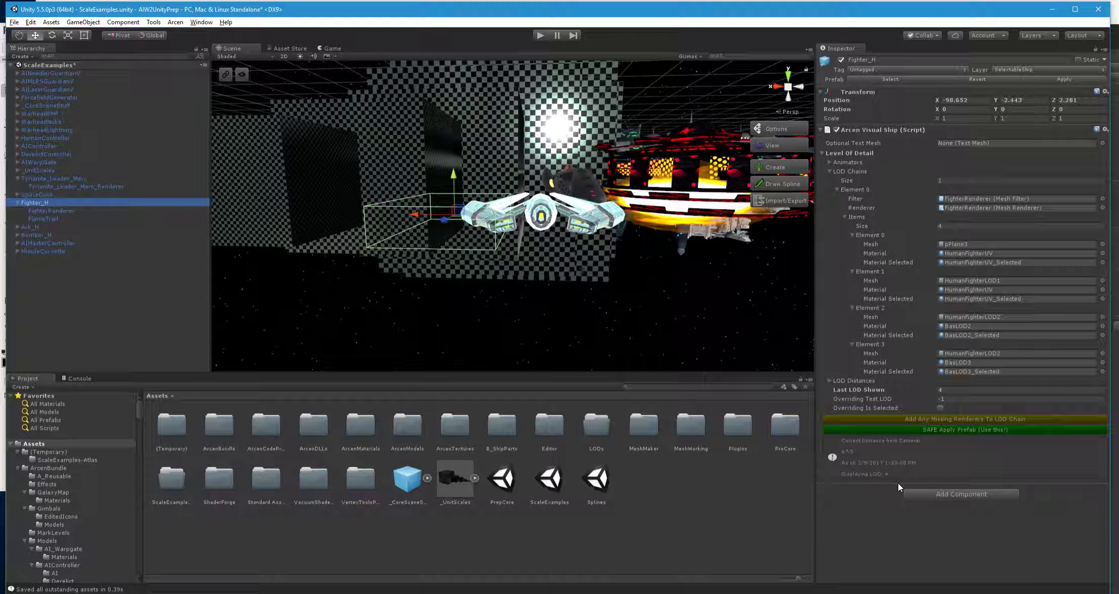
- Return to the Tyrianite_Leader_Merc ship in the scene, select its parent object and revert it to the prefab
{"action": "right_click_drag", "start_coordinate": [442, 207], "coordinate": [474, 269]}
{"action": "key", "text": "s"}
{"action": "left_click", "coordinate": [225, 77]}
{"action": "key", "text": "w"}
{"action": "key", "text": "s"}
{"action": "key", "text": "w"}
{"action": "key", "text": "s"}
{"action": "right_click_drag", "start_coordinate": [548, 210], "coordinate": [551, 246]}
{"action": "key", "text": "w"}
{"action": "key", "text": "s"}
{"action": "key", "text": "d"}
{"action": "left_click", "coordinate": [544, 252]}
{"action": "key", "text": "w"}
{"action": "key", "text": "d"}
{"action": "key", "text": "e"}
{"action": "left_click", "coordinate": [550, 246]}
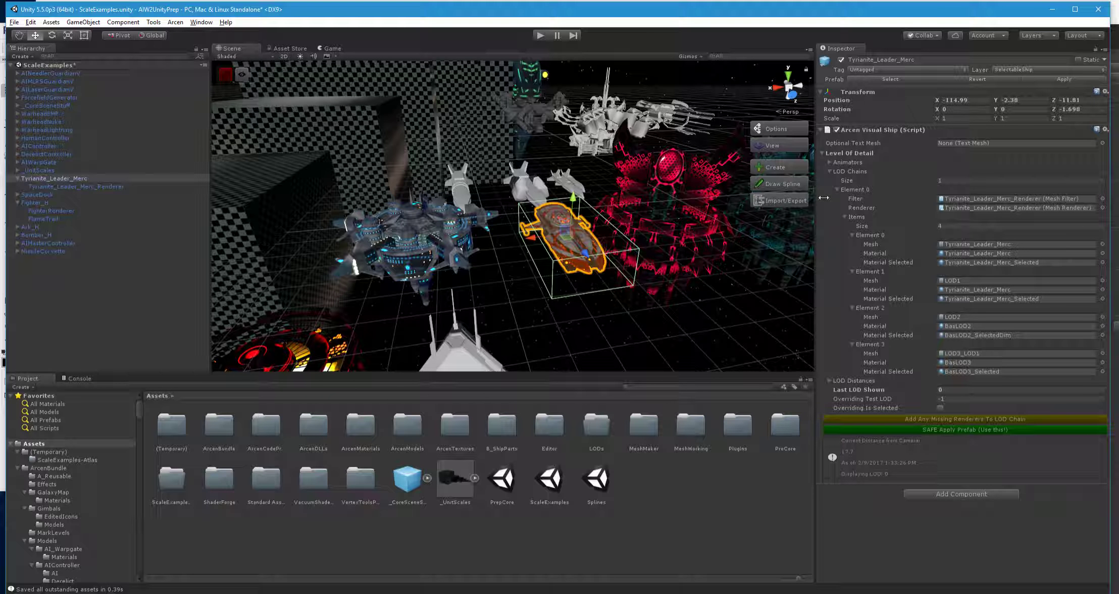
{"action": "left_click", "coordinate": [994, 79]}
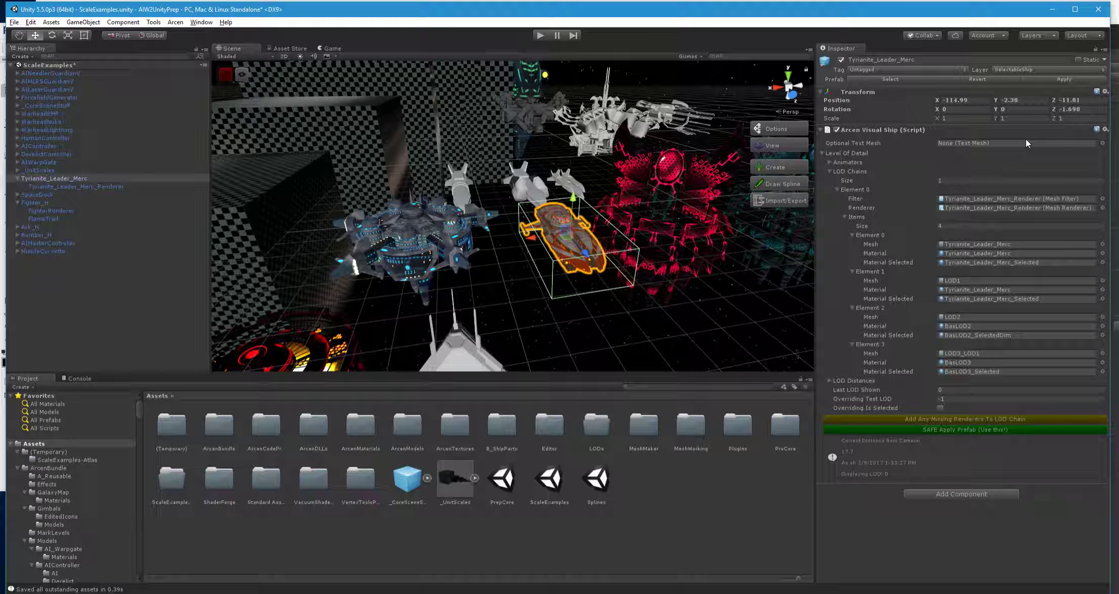